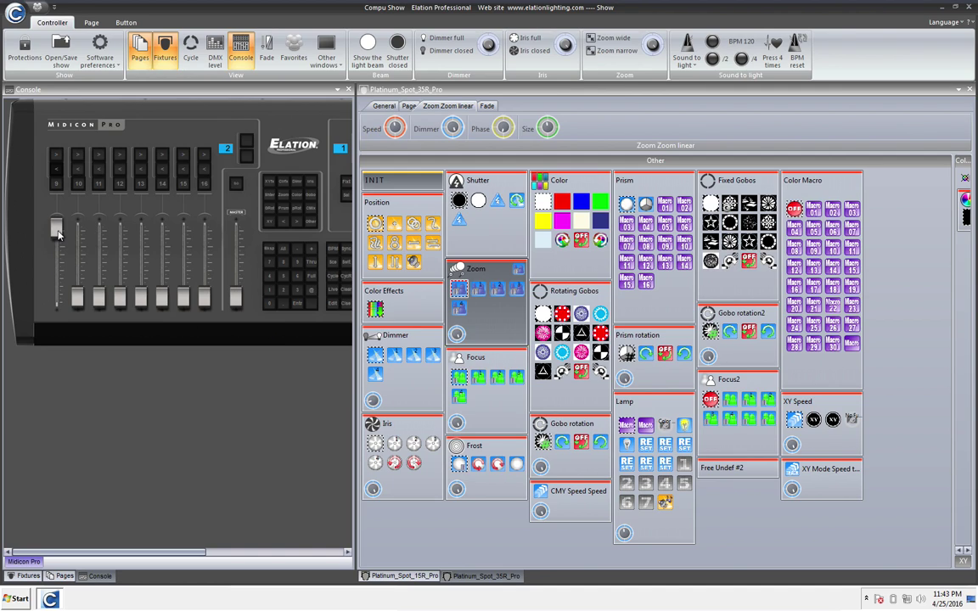
- Open the Platinum_Spot_15R_Pro fixture, switch console fader 9 to zoom control and vary the zoom with it
{"action": "mouse_move", "coordinate": [57, 244]}
{"action": "left_mouse_down"}
{"action": "mouse_move", "coordinate": [56, 219]}
{"action": "mouse_move", "coordinate": [57, 251]}
{"action": "left_mouse_up"}
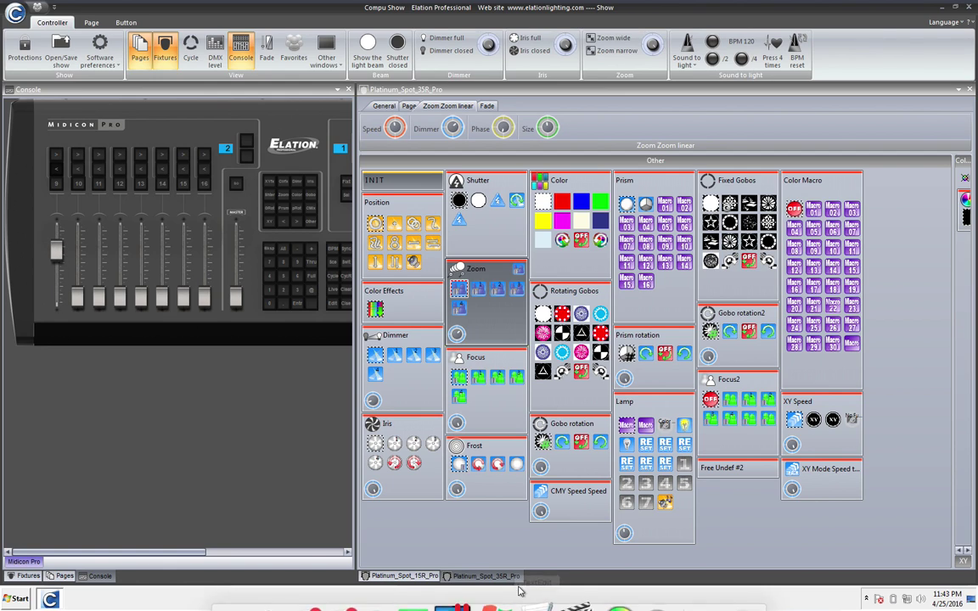
{"action": "left_click", "coordinate": [430, 578]}
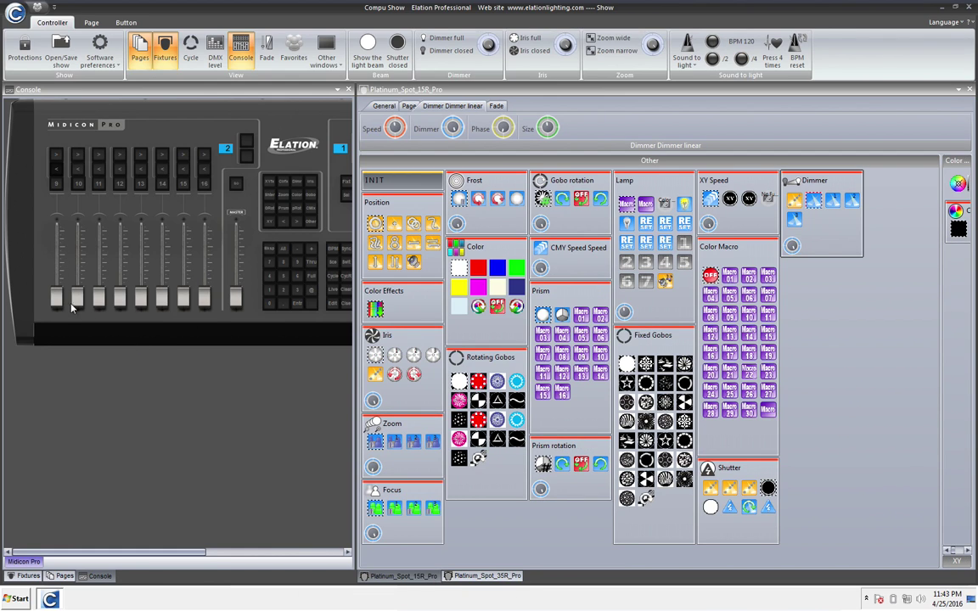
{"action": "left_click", "coordinate": [62, 173]}
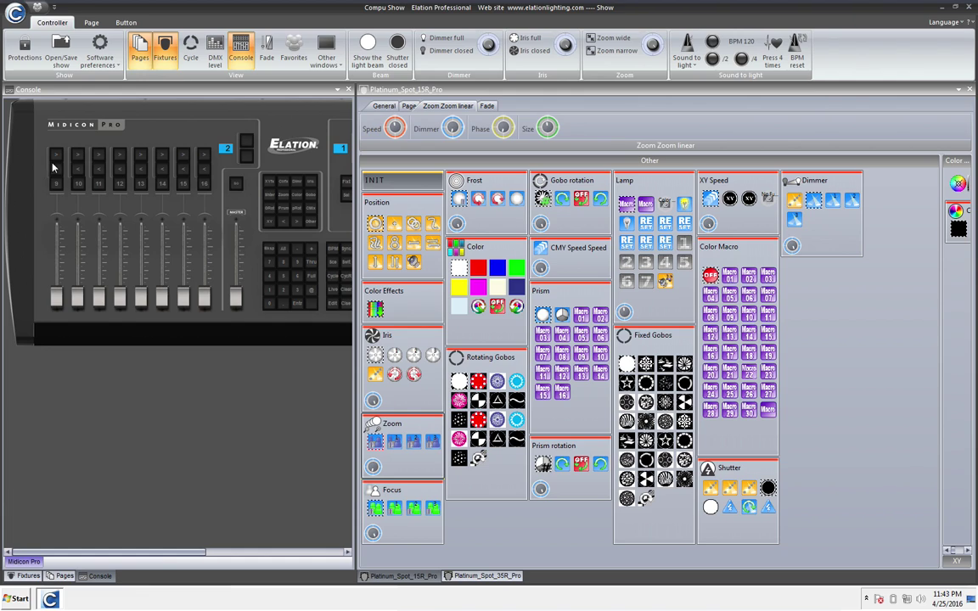
{"action": "left_click", "coordinate": [55, 165]}
{"action": "left_click_drag", "start_coordinate": [58, 295], "coordinate": [53, 240]}
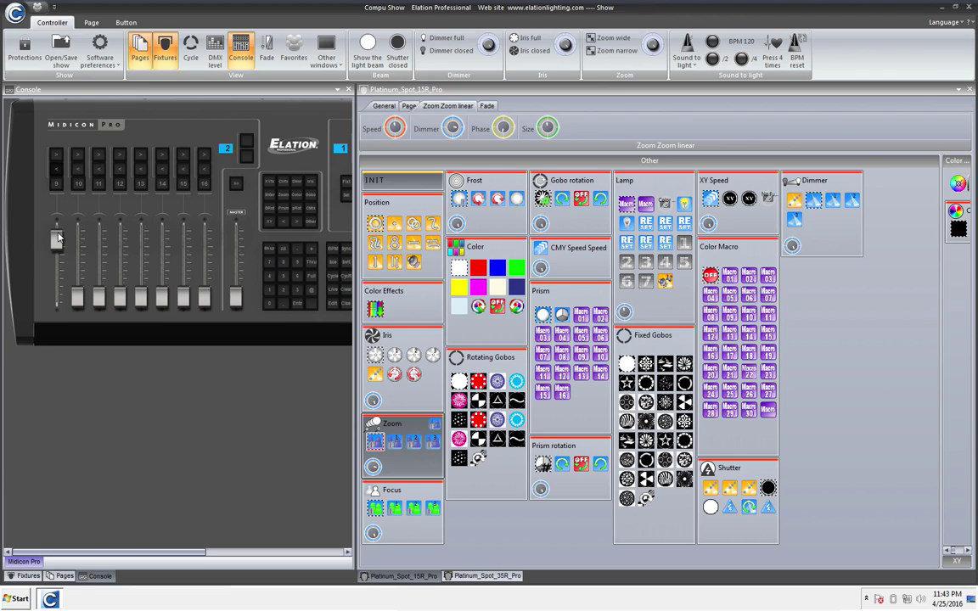
{"action": "mouse_move", "coordinate": [57, 242]}
{"action": "left_click_drag", "start_coordinate": [51, 250], "coordinate": [62, 278]}
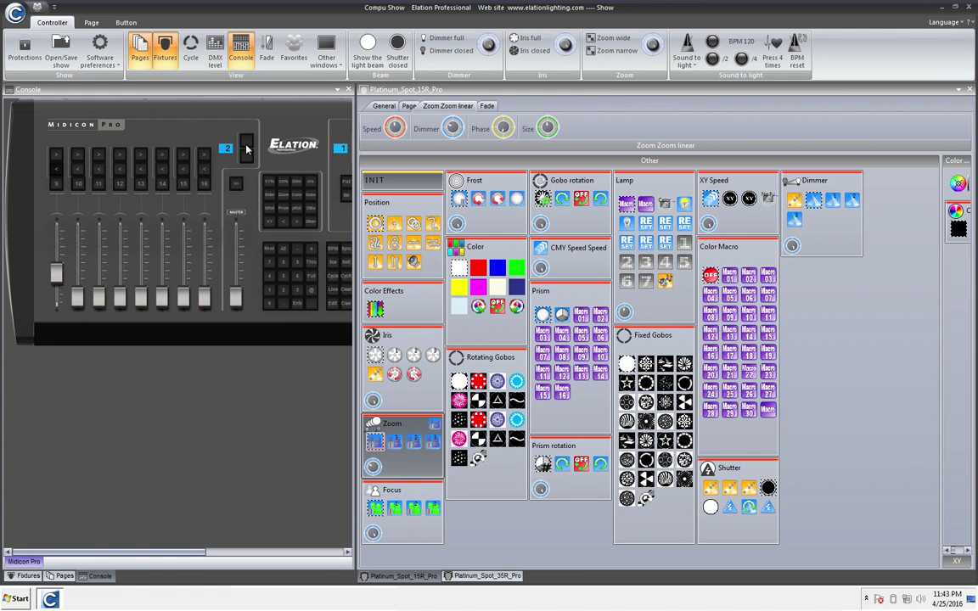
- Try the console's fader page selector, then put fader 9 in dimmer control and lower the 15R's dimmer
{"action": "left_click", "coordinate": [246, 145]}
{"action": "left_click", "coordinate": [246, 160]}
{"action": "left_click", "coordinate": [55, 155]}
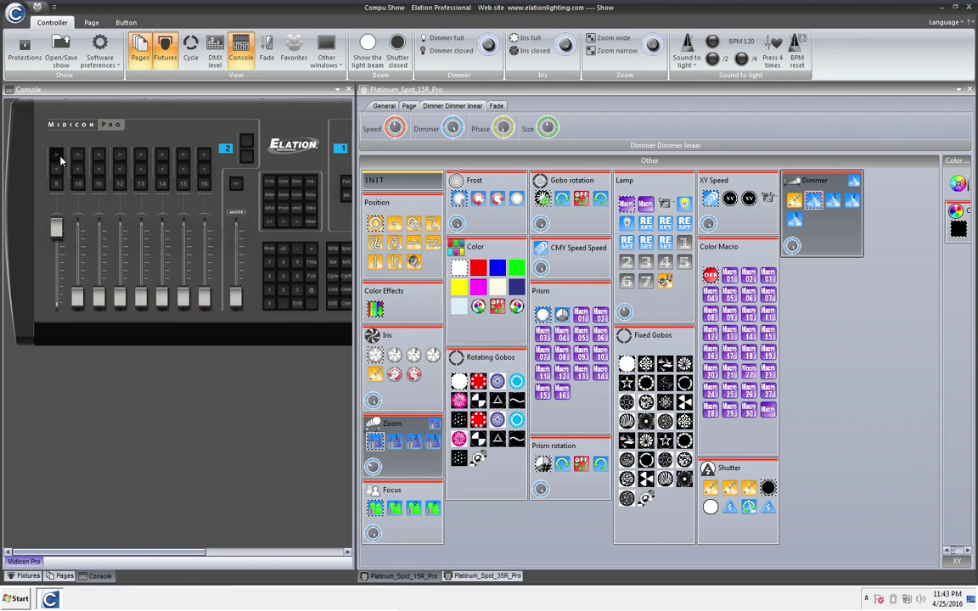
{"action": "left_click_drag", "start_coordinate": [52, 231], "coordinate": [56, 266]}
- Switch fader 9 to zoom and then focus control on the Platinum_Spot_15R_Pro, varying the focus level
{"action": "left_click", "coordinate": [56, 169]}
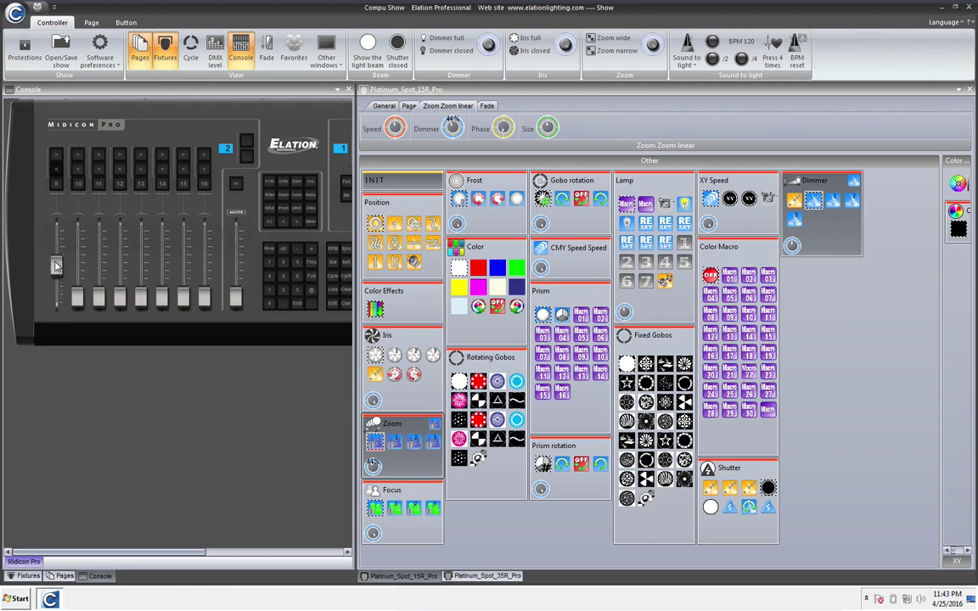
{"action": "left_click", "coordinate": [48, 166]}
{"action": "mouse_move", "coordinate": [60, 244]}
{"action": "left_mouse_down"}
{"action": "mouse_move", "coordinate": [54, 200]}
{"action": "mouse_move", "coordinate": [56, 255]}
{"action": "left_mouse_up"}
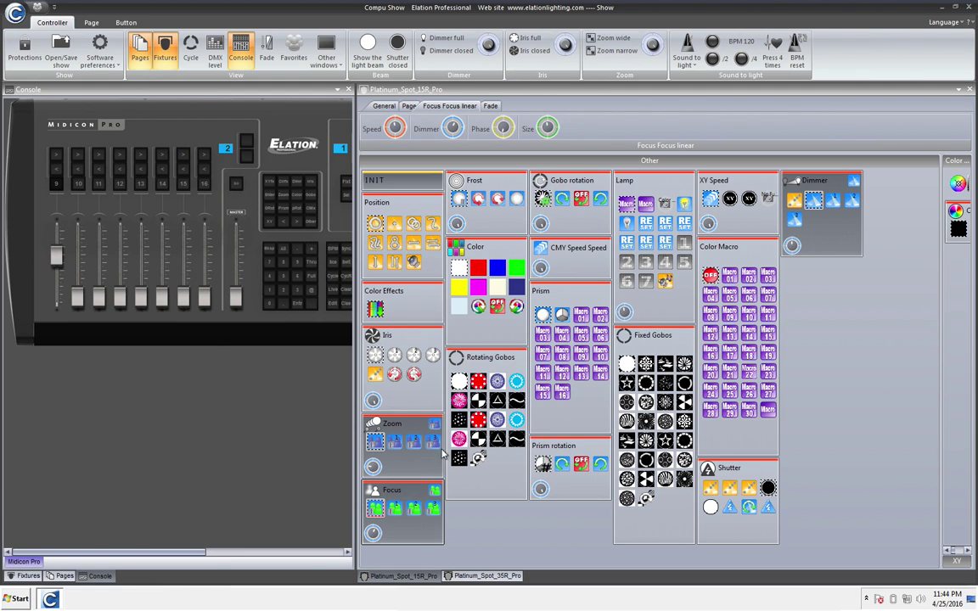
{"action": "left_click_drag", "start_coordinate": [57, 248], "coordinate": [61, 214]}
- Cycle fader 9 through dimmer, zoom and focus control on the Platinum_Spot_15R_Pro, moving the fader to change the levels
{"action": "left_click", "coordinate": [56, 153]}
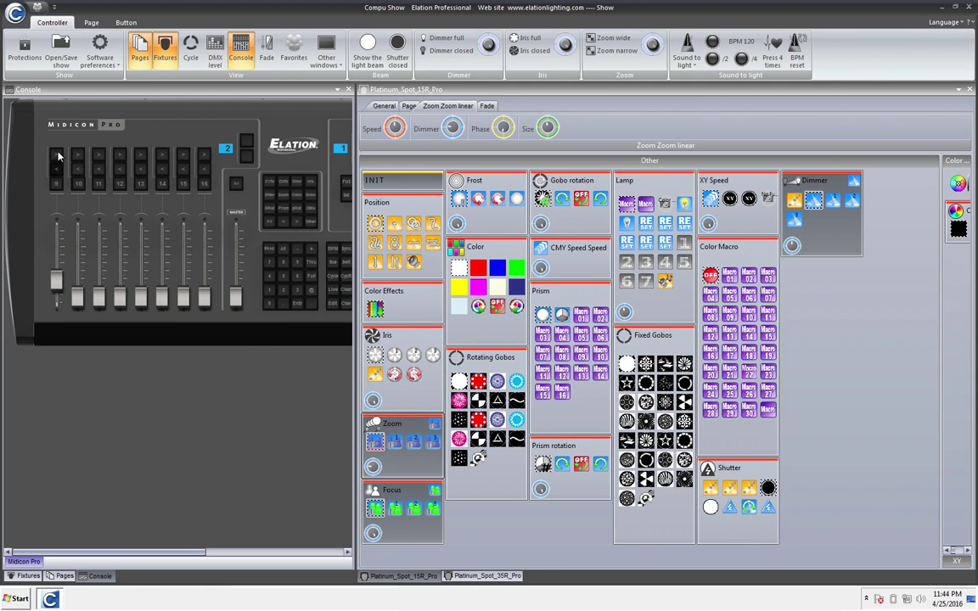
{"action": "mouse_move", "coordinate": [56, 258]}
{"action": "left_mouse_down"}
{"action": "mouse_move", "coordinate": [58, 282]}
{"action": "mouse_move", "coordinate": [56, 259]}
{"action": "left_mouse_up"}
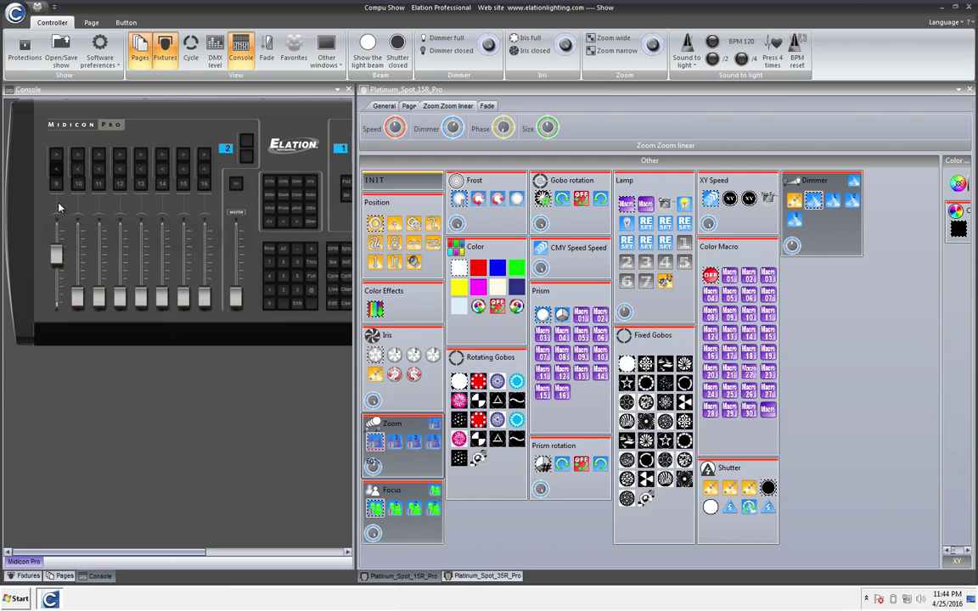
{"action": "left_click", "coordinate": [55, 169]}
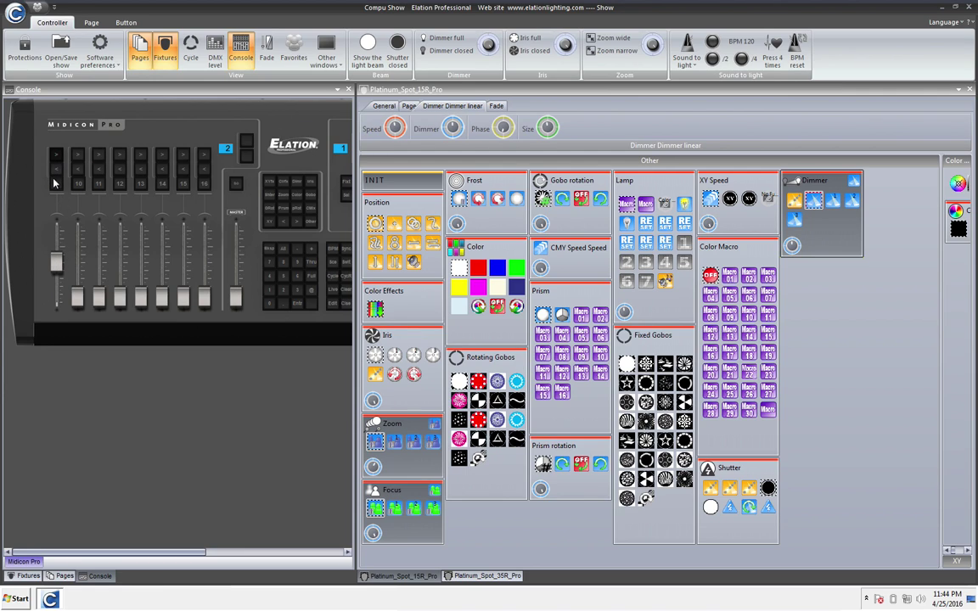
{"action": "left_click_drag", "start_coordinate": [57, 254], "coordinate": [55, 224]}
{"action": "left_click", "coordinate": [54, 169]}
{"action": "left_click", "coordinate": [54, 169]}
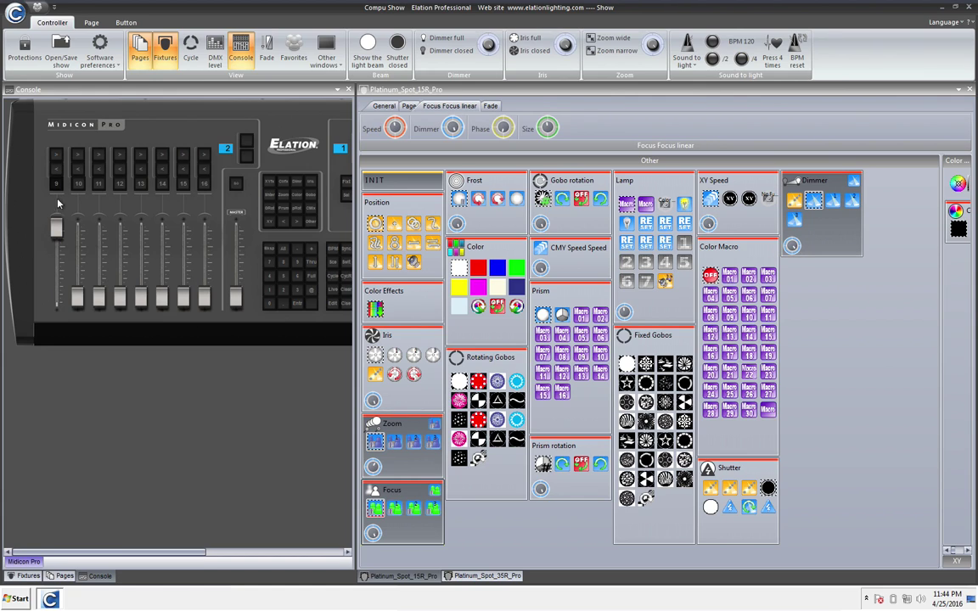
{"action": "left_click_drag", "start_coordinate": [55, 246], "coordinate": [56, 287]}
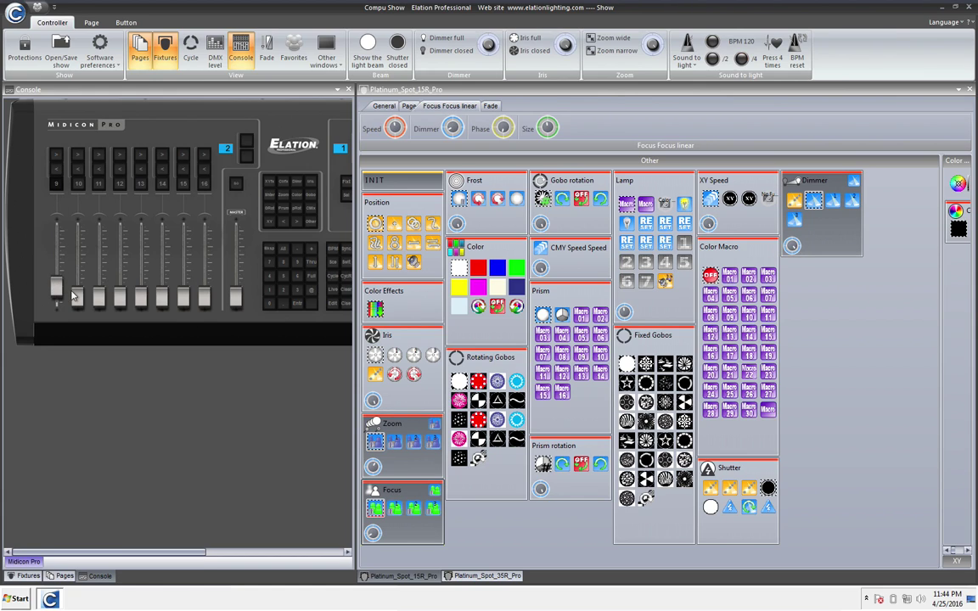
- Open the Platinum_Spot_35R_Pro fixture and try fader 9 in focus, zoom and dimmer control, including lowering the dimmer to zero
{"action": "left_click", "coordinate": [487, 576]}
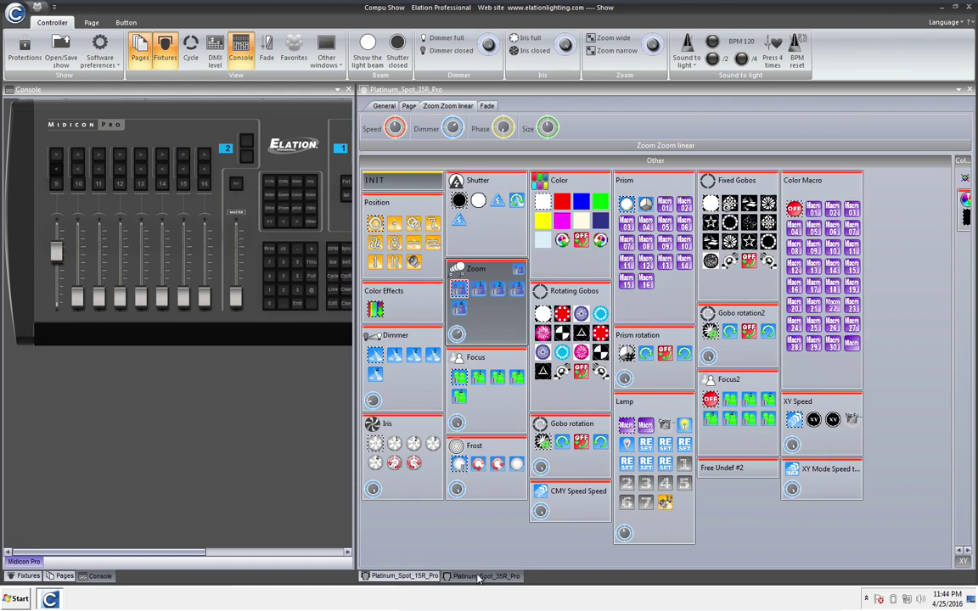
{"action": "left_click", "coordinate": [55, 184]}
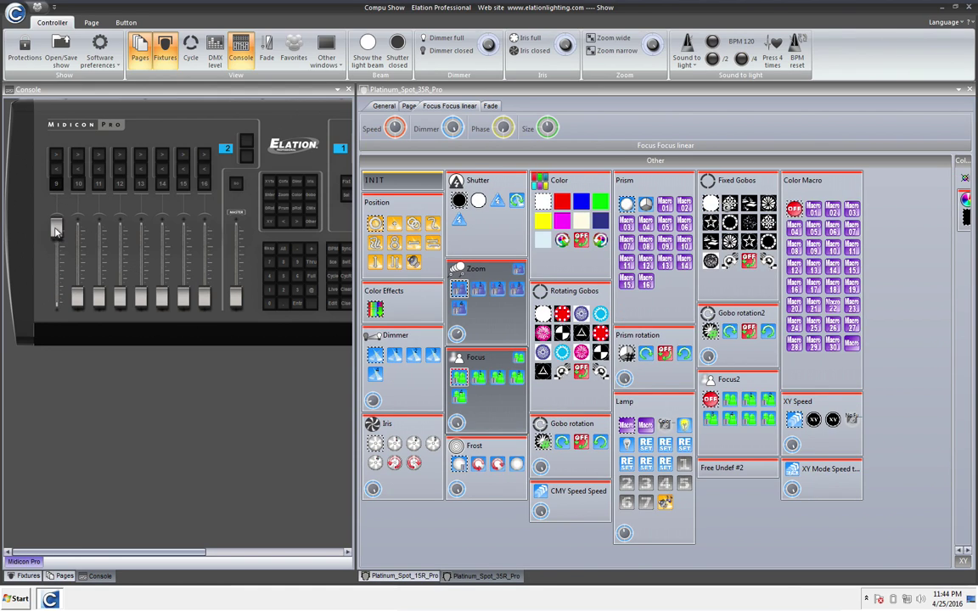
{"action": "left_click", "coordinate": [54, 169]}
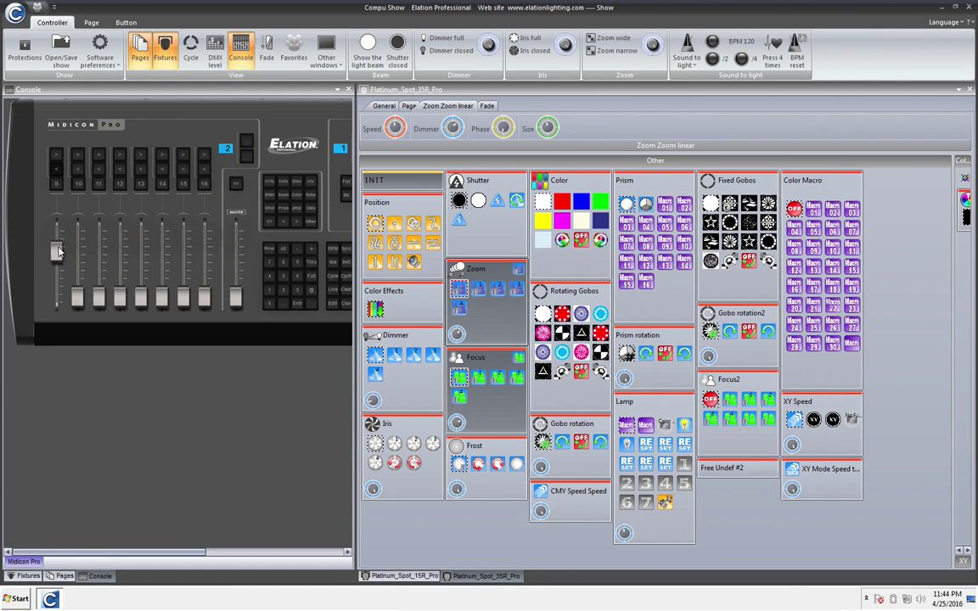
{"action": "left_click", "coordinate": [55, 155]}
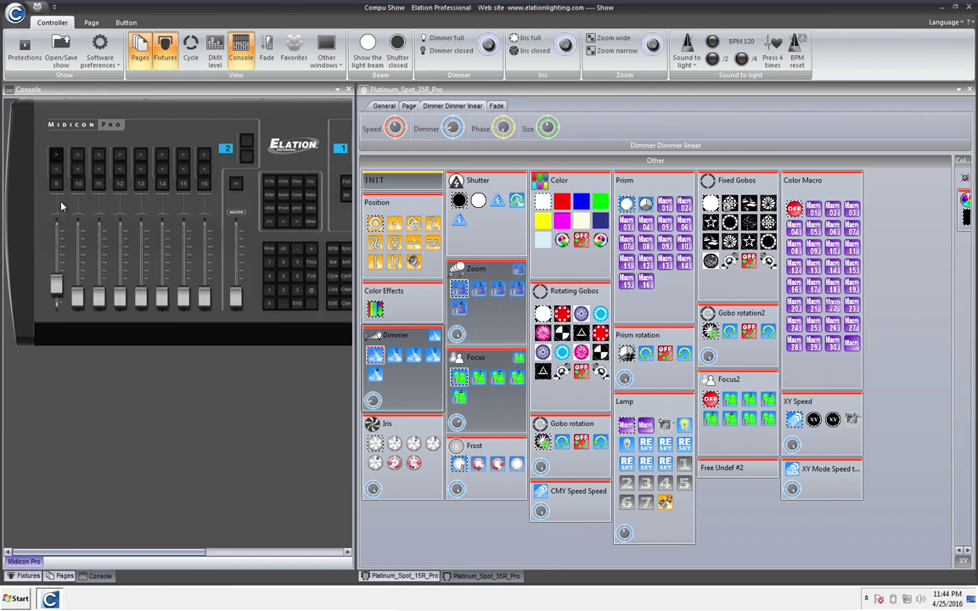
{"action": "left_click_drag", "start_coordinate": [54, 276], "coordinate": [55, 264]}
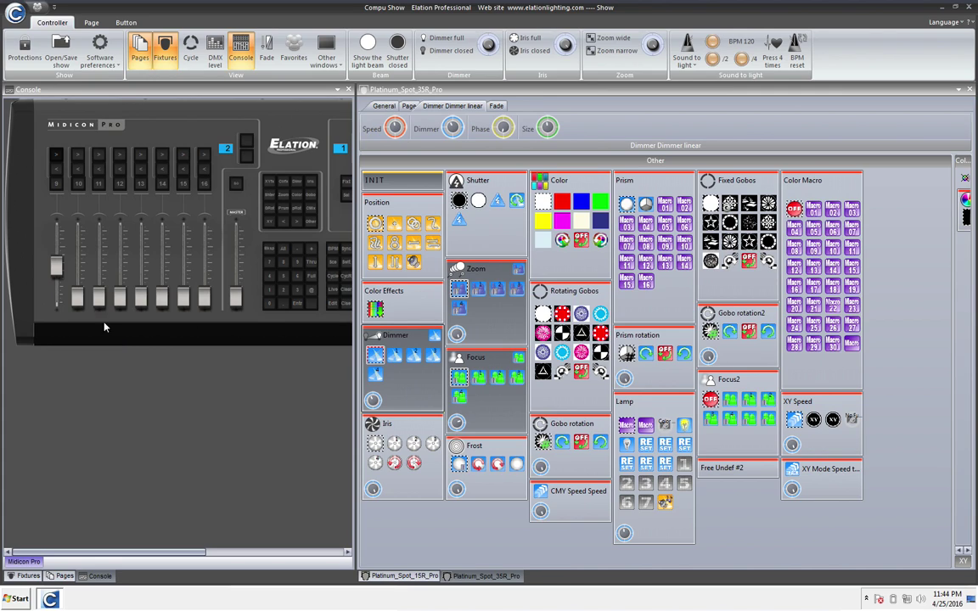
{"action": "left_click_drag", "start_coordinate": [55, 266], "coordinate": [56, 299]}
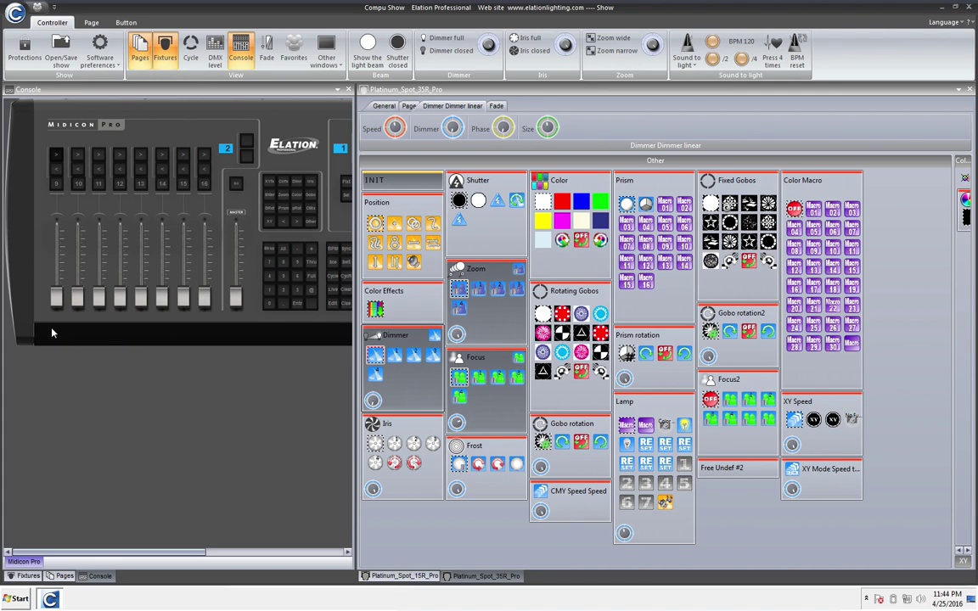
{"action": "left_click", "coordinate": [56, 162]}
{"action": "left_click", "coordinate": [54, 160]}
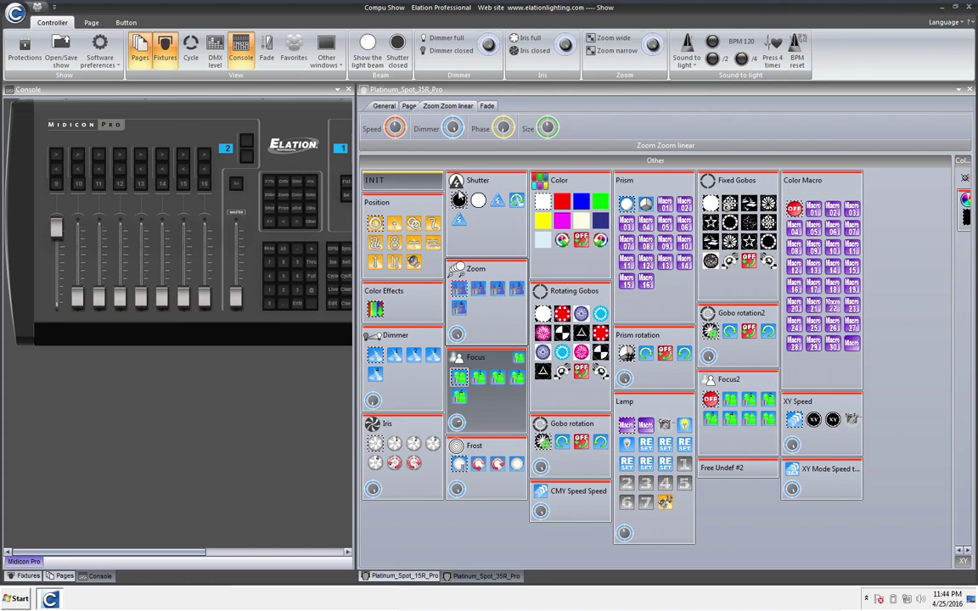
- Reset both the Platinum_Spot_35R_Pro and the Platinum_Spot_15R_Pro with INIT
{"action": "left_click", "coordinate": [376, 178]}
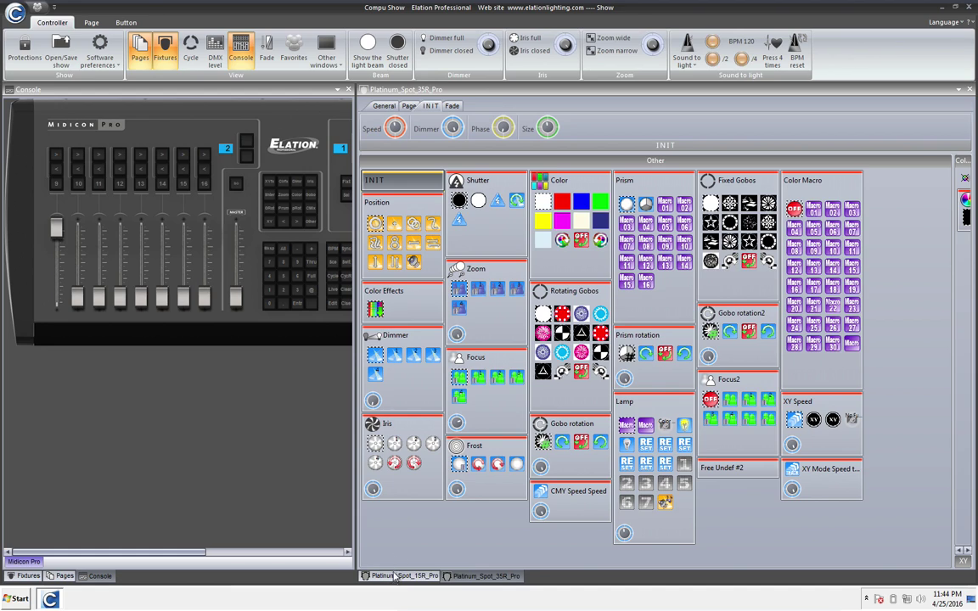
{"action": "left_click", "coordinate": [473, 577]}
{"action": "left_click", "coordinate": [407, 188]}
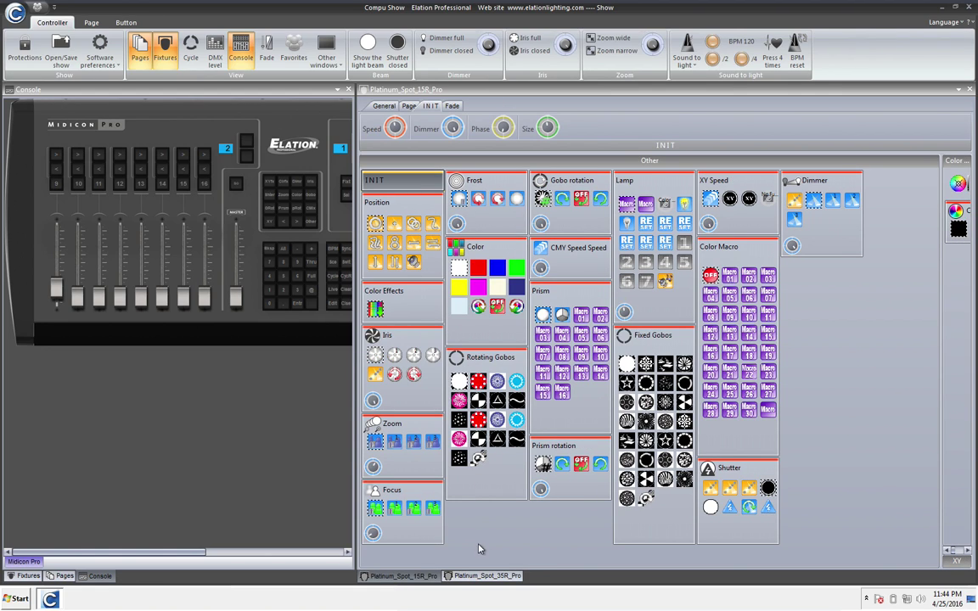
- Inspect the MIDI command assignments of console fader 10 and close its settings
{"action": "right_click", "coordinate": [75, 297]}
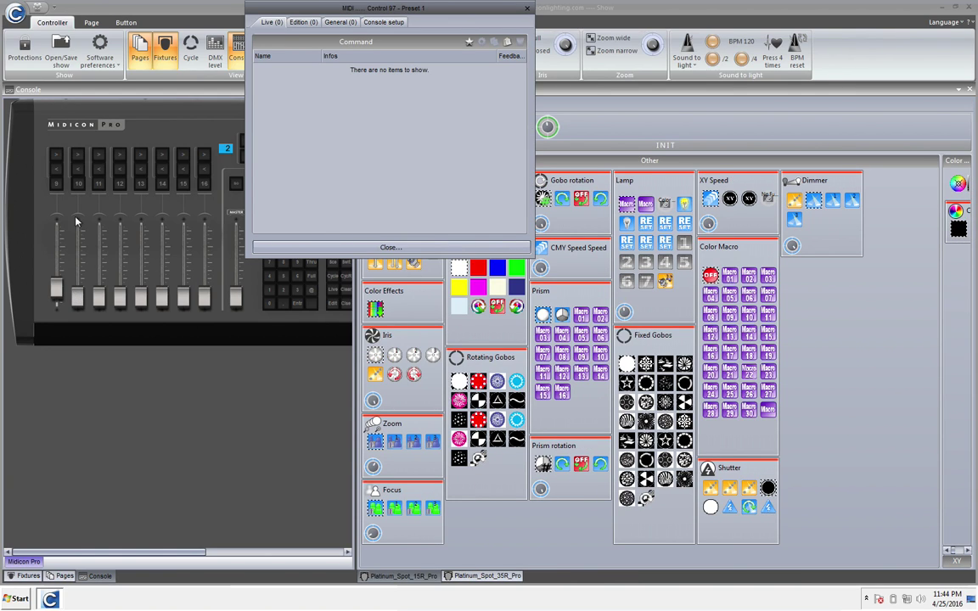
{"action": "right_click", "coordinate": [79, 156]}
{"action": "left_click", "coordinate": [406, 247]}
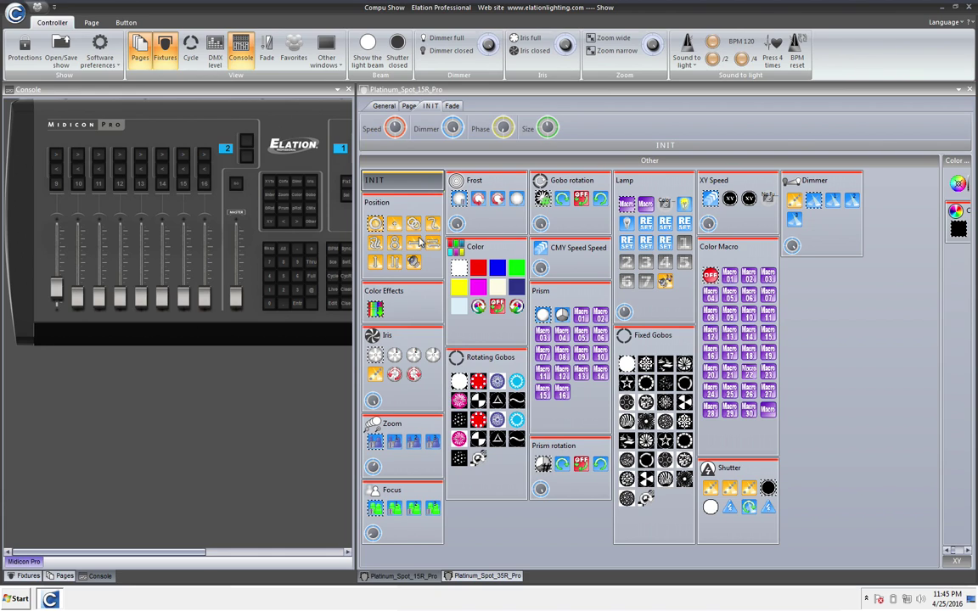
- Open the MIDI settings of the upper arrow button above fader 10 and add a virtual selector command
{"action": "left_click", "coordinate": [77, 158]}
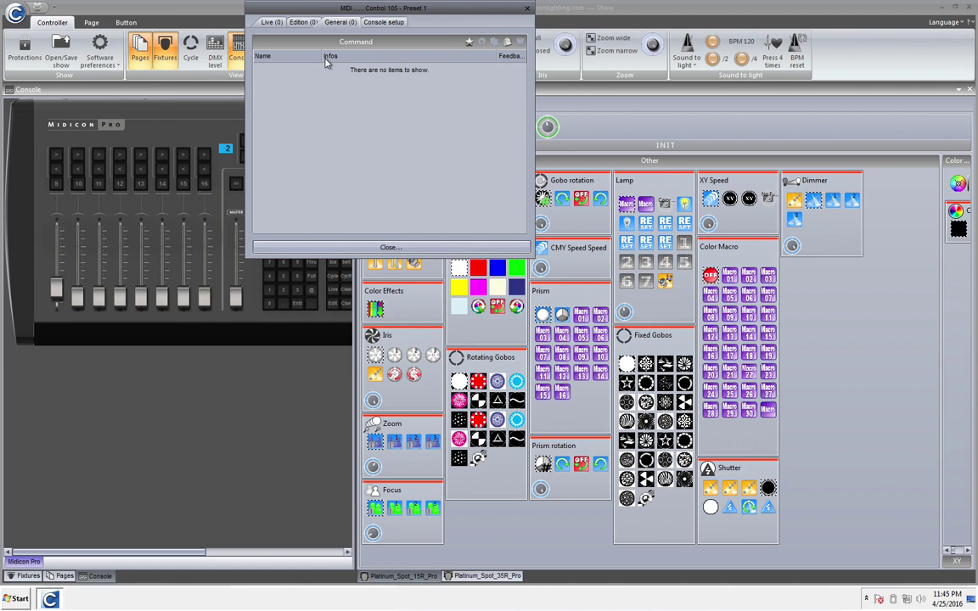
{"action": "left_click", "coordinate": [470, 42]}
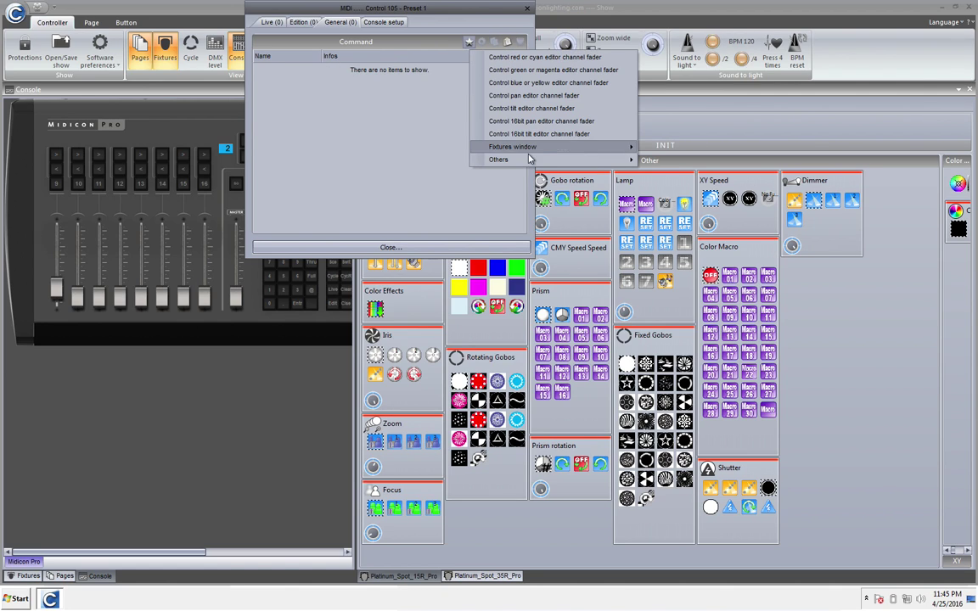
{"action": "mouse_move", "coordinate": [526, 160]}
{"action": "left_click", "coordinate": [679, 174]}
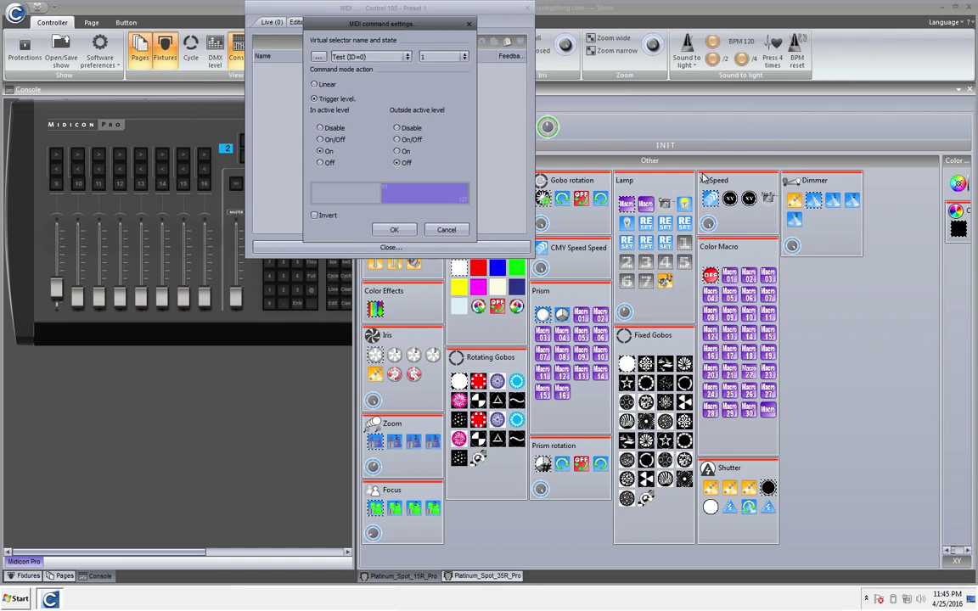
- Create a new virtual selector named Busk Control for the MIDI command
{"action": "left_click", "coordinate": [321, 56]}
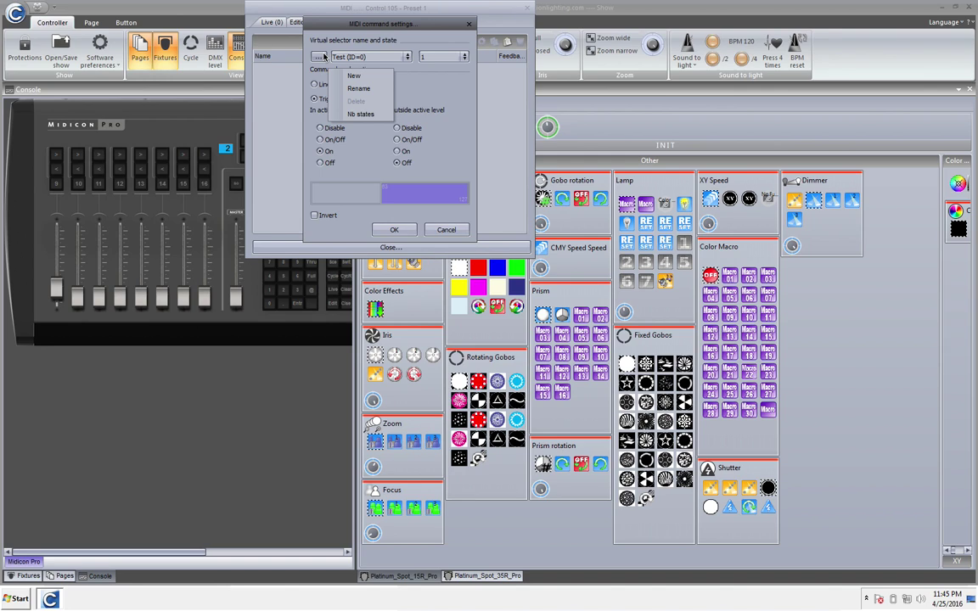
{"action": "left_click", "coordinate": [355, 76]}
{"action": "type", "text": "Busk Contro"}
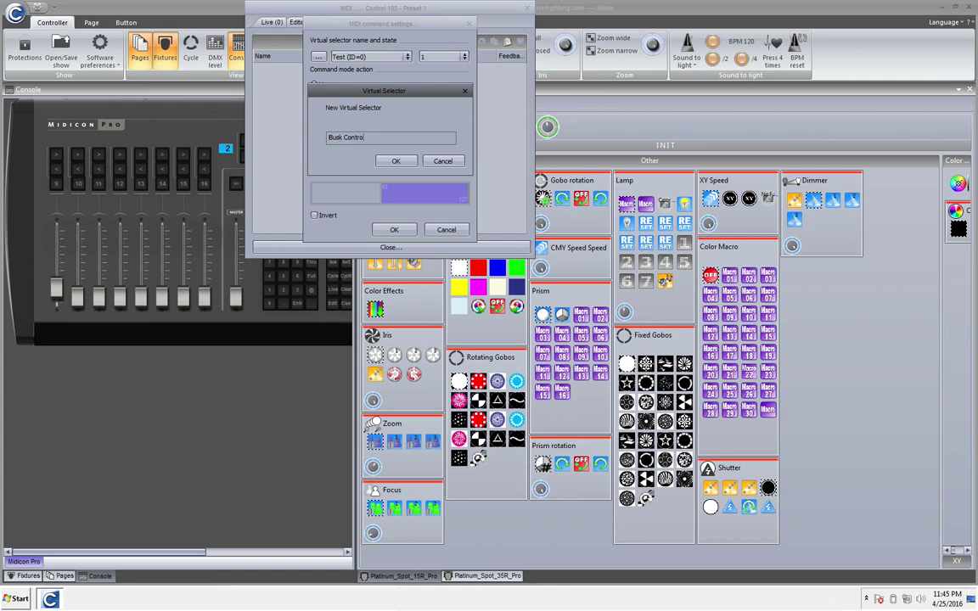
{"action": "type", "text": "l"}
{"action": "key", "text": "Return"}
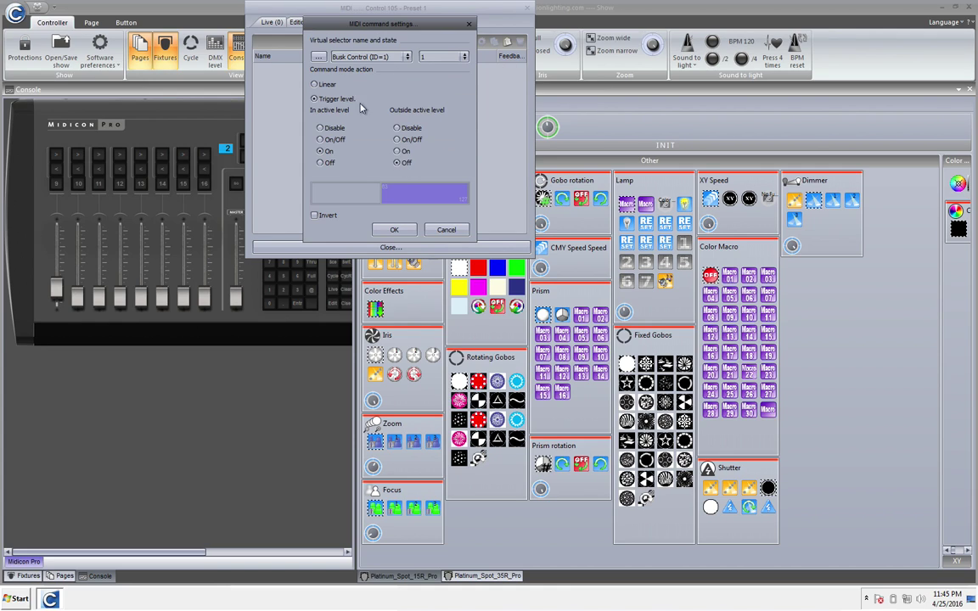
- Set the number of states of the Busk Control virtual selector to 3
{"action": "left_click", "coordinate": [320, 57]}
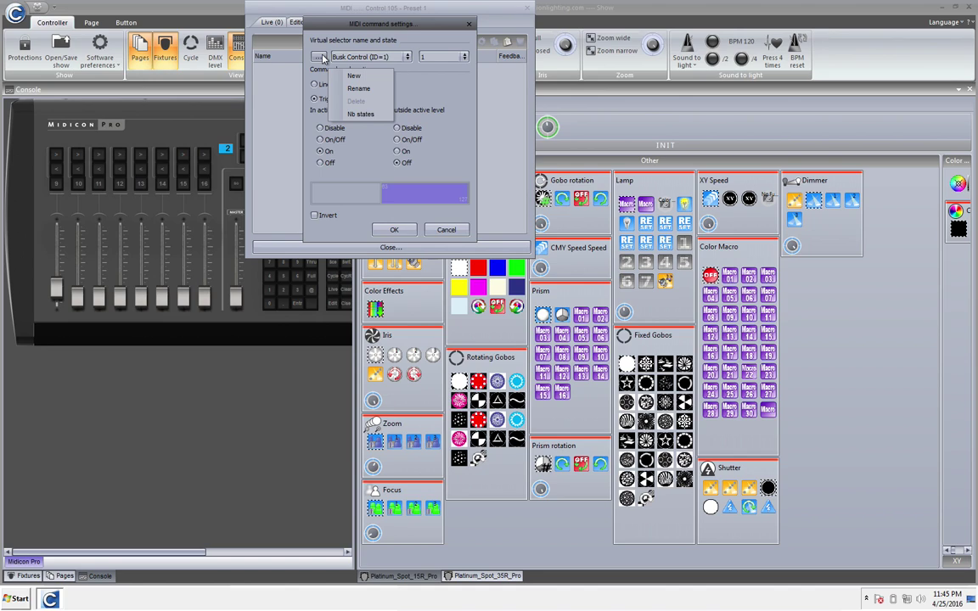
{"action": "left_click", "coordinate": [361, 114]}
{"action": "type", "text": "2"}
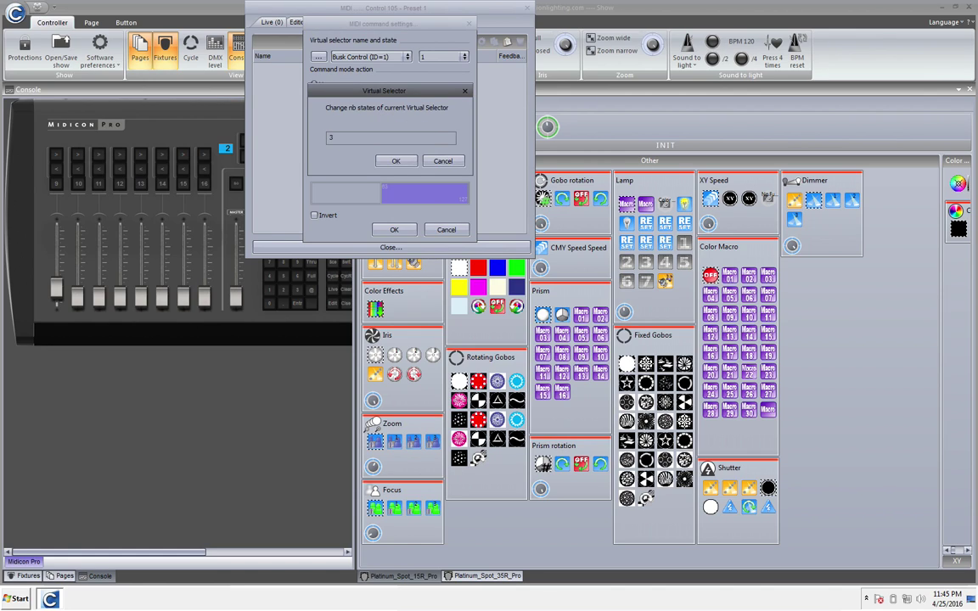
{"action": "left_click", "coordinate": [394, 161]}
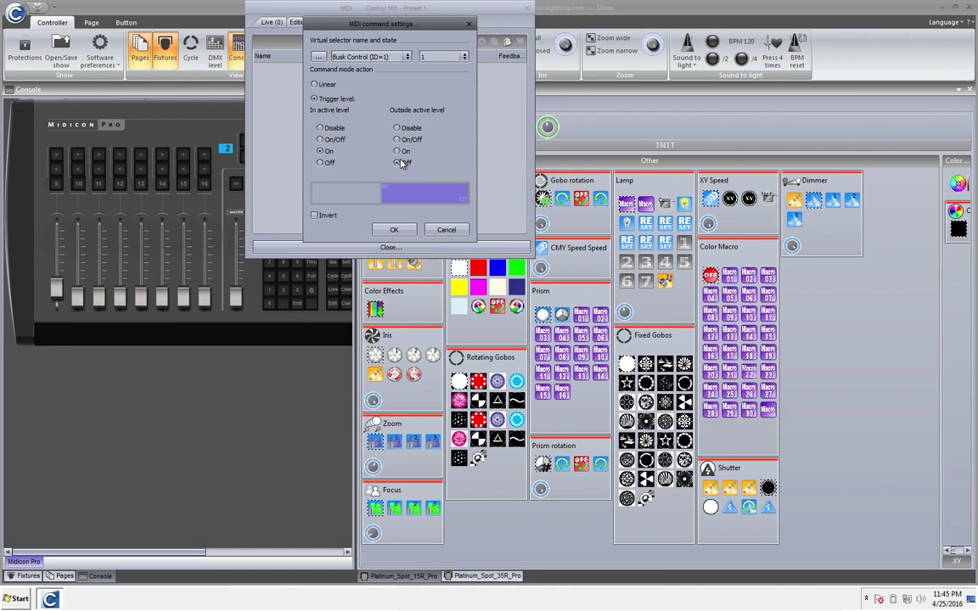
- Choose state 1 of the Busk Control virtual selector for this MIDI command
{"action": "left_click", "coordinate": [429, 57]}
{"action": "left_click", "coordinate": [429, 57]}
{"action": "left_click", "coordinate": [428, 57]}
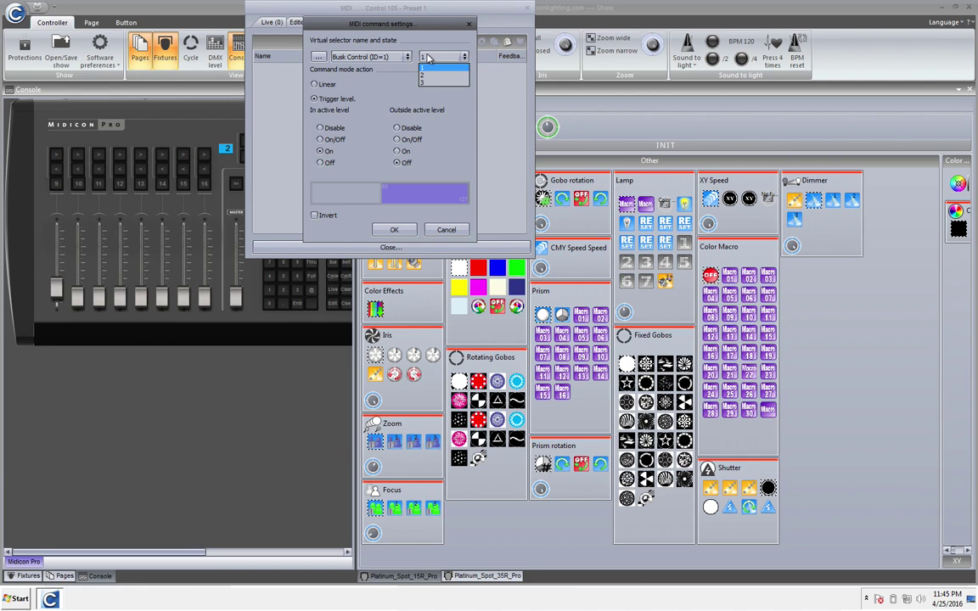
{"action": "left_click", "coordinate": [429, 57]}
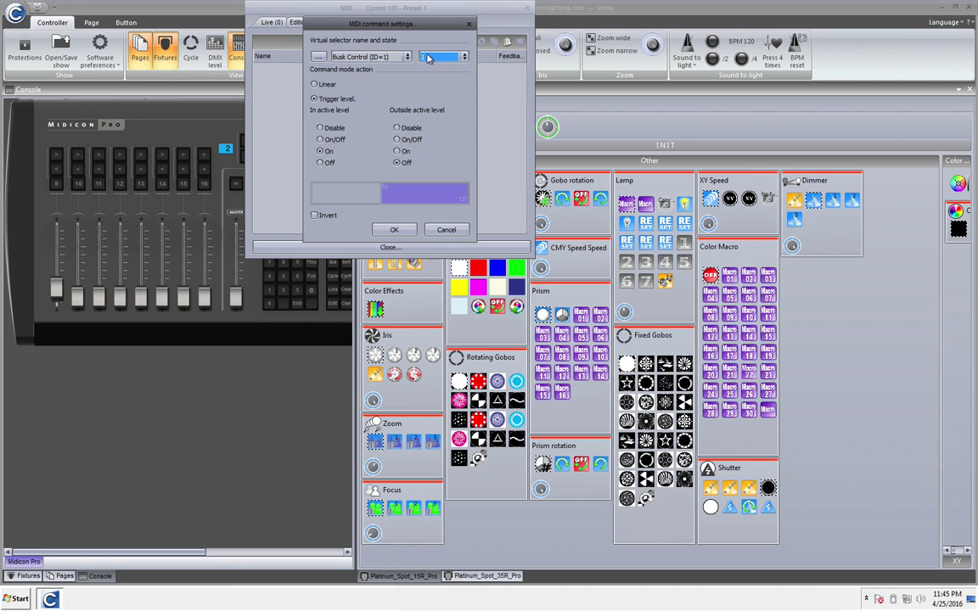
- Confirm the state 1 command and reuse it on the lower arrow button above fader 10 with Busk Control state 2
{"action": "left_click", "coordinate": [394, 229]}
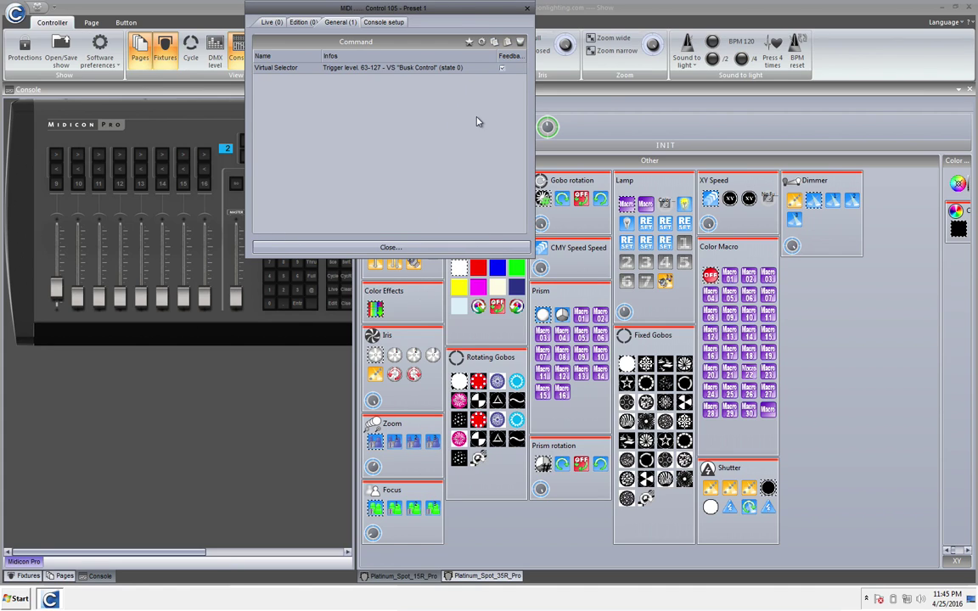
{"action": "left_click", "coordinate": [82, 172]}
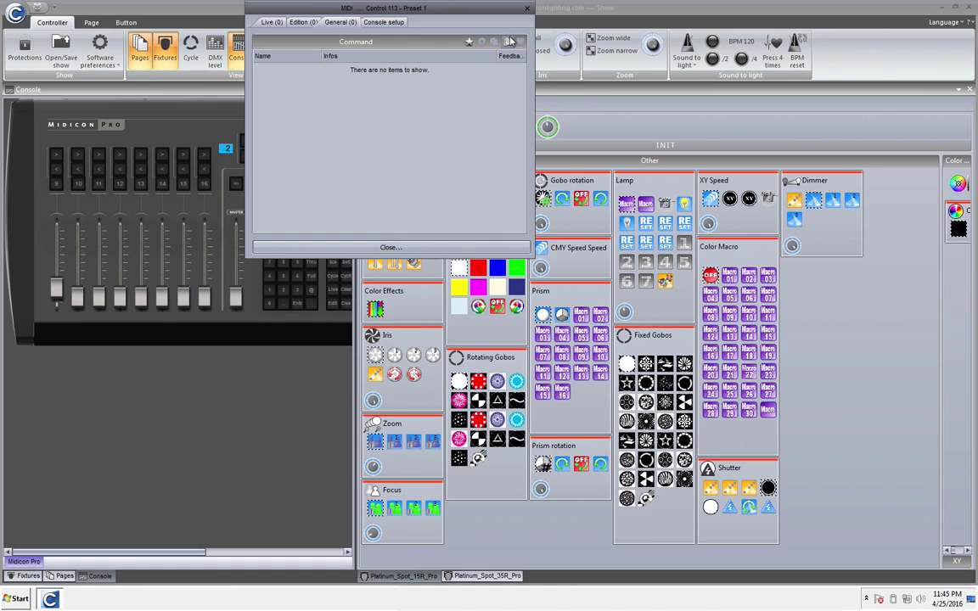
{"action": "left_click", "coordinate": [508, 41]}
{"action": "double_click", "coordinate": [397, 67]}
{"action": "left_click", "coordinate": [429, 57]}
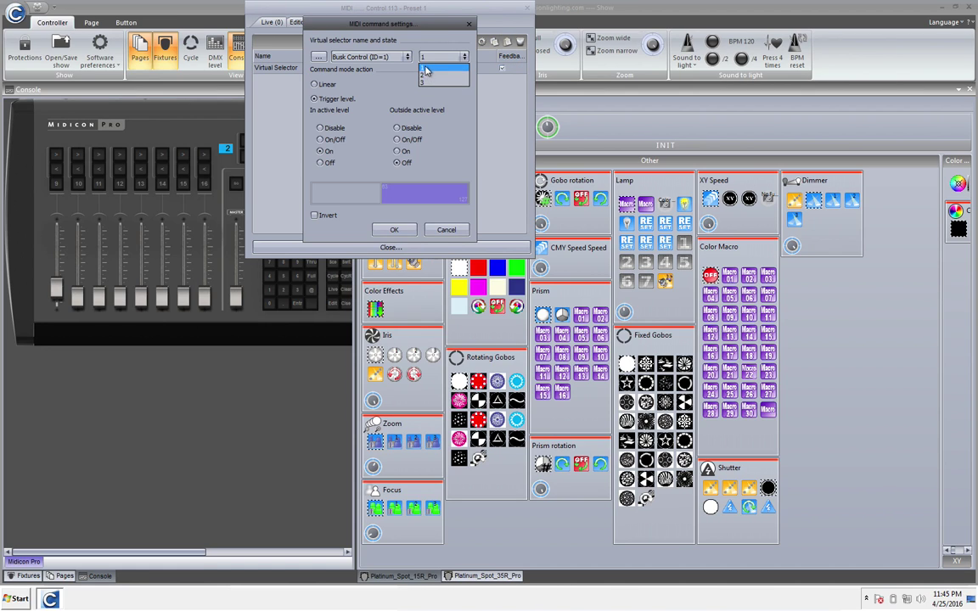
{"action": "left_click", "coordinate": [427, 77]}
{"action": "key", "text": "Return"}
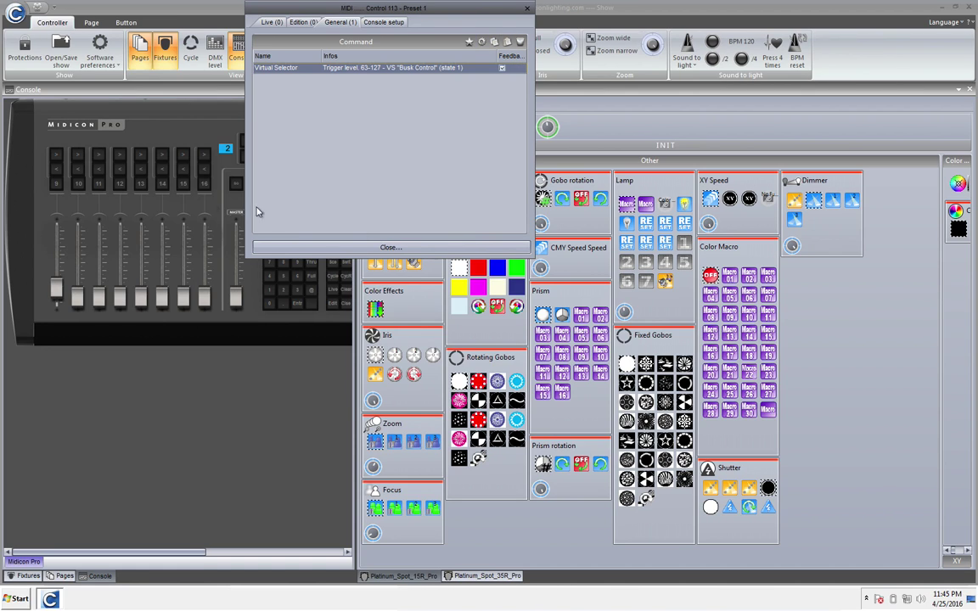
- Reuse the virtual selector command on number button 10 and set it to Busk Control state 3
{"action": "left_click", "coordinate": [77, 188]}
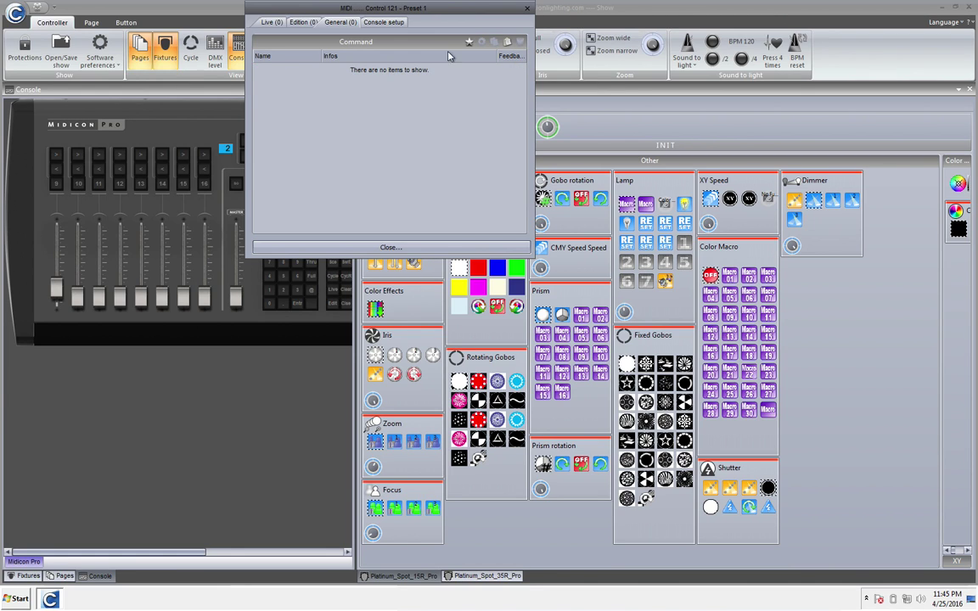
{"action": "left_click", "coordinate": [472, 45]}
{"action": "left_click", "coordinate": [497, 61]}
{"action": "double_click", "coordinate": [421, 68]}
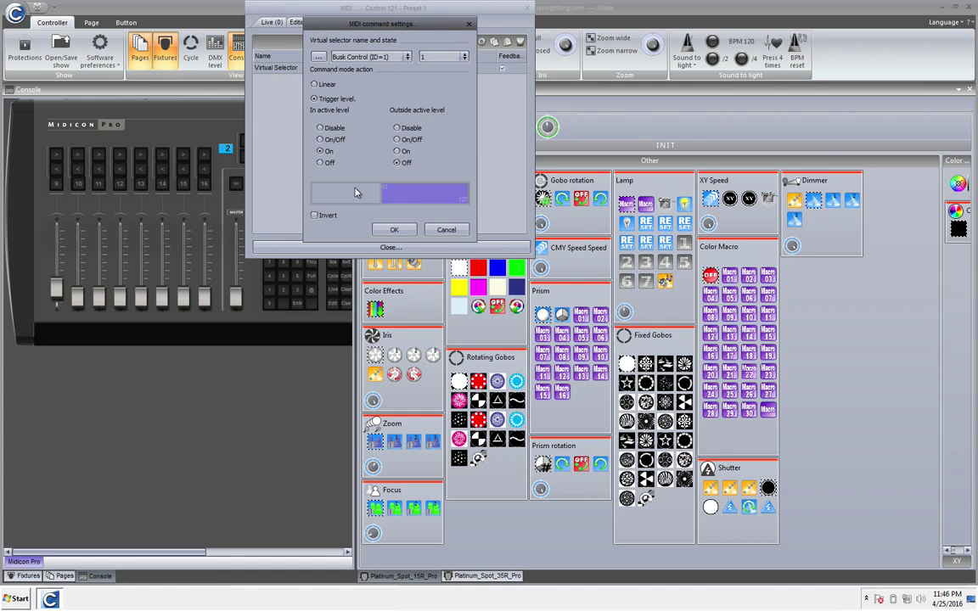
{"action": "left_click", "coordinate": [434, 57]}
{"action": "left_click", "coordinate": [422, 81]}
{"action": "left_click", "coordinate": [394, 229]}
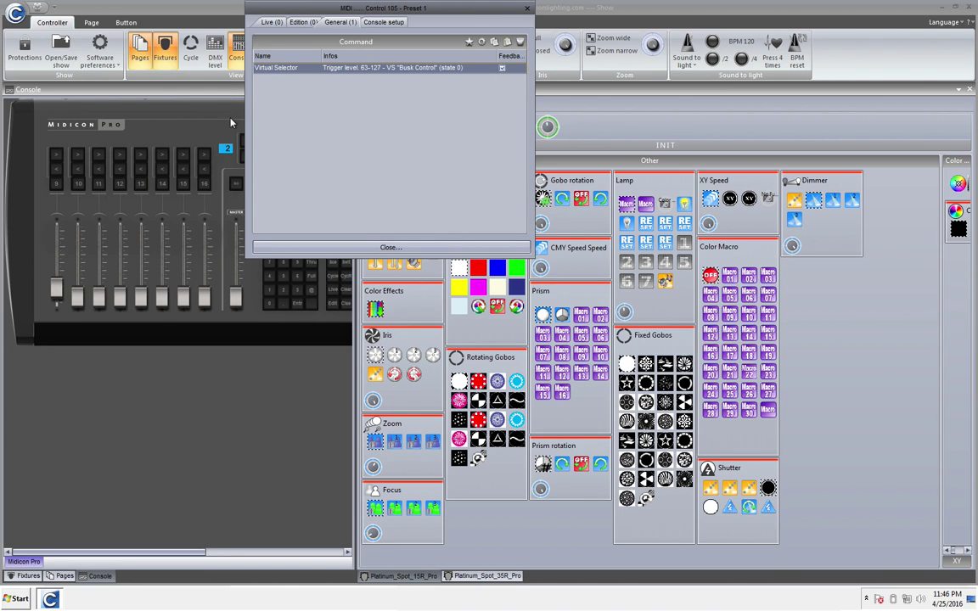
- Add a live-mode button activation command to the upper arrow button above fader 10
{"action": "left_click", "coordinate": [266, 23]}
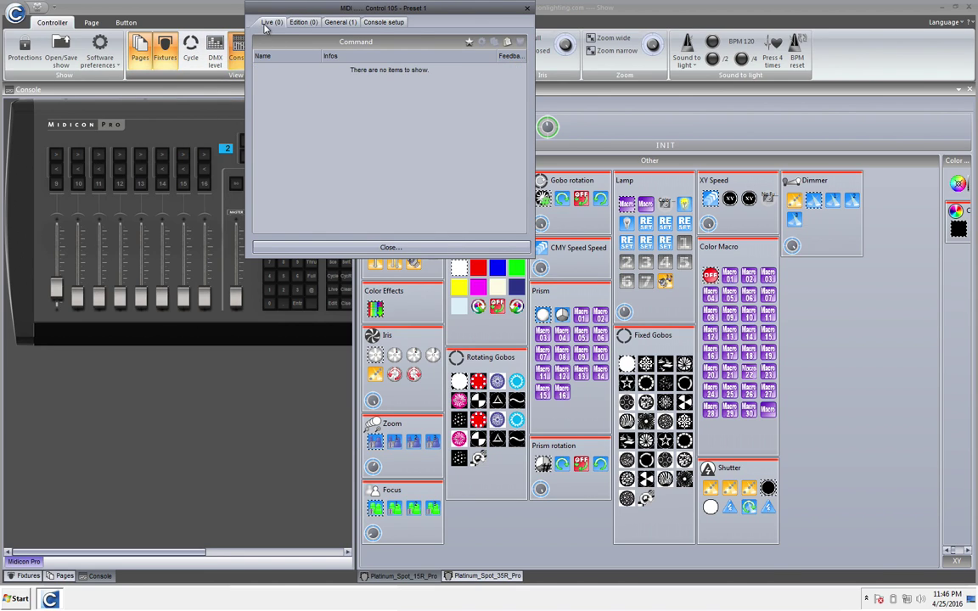
{"action": "left_click", "coordinate": [468, 41]}
{"action": "mouse_move", "coordinate": [493, 66]}
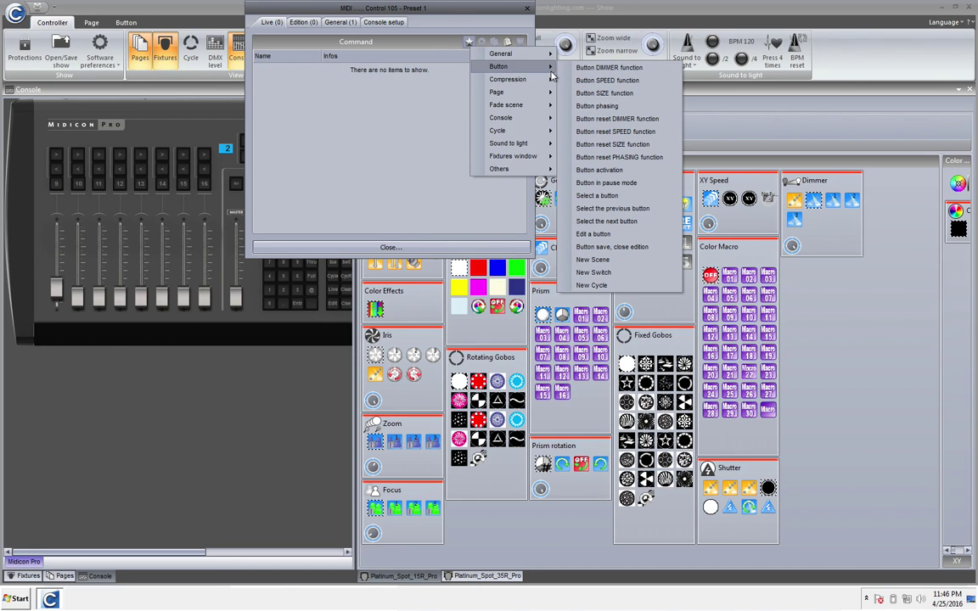
{"action": "left_click", "coordinate": [599, 169]}
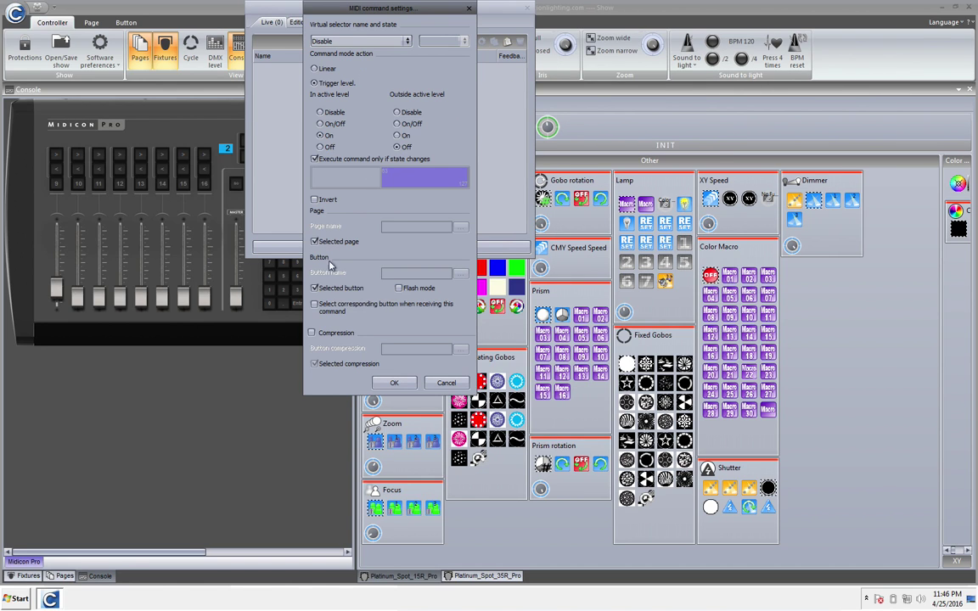
- Point the activation command at Dimmer Dimmer linear instead of the selected button, and have it select that button when received
{"action": "left_click", "coordinate": [314, 288]}
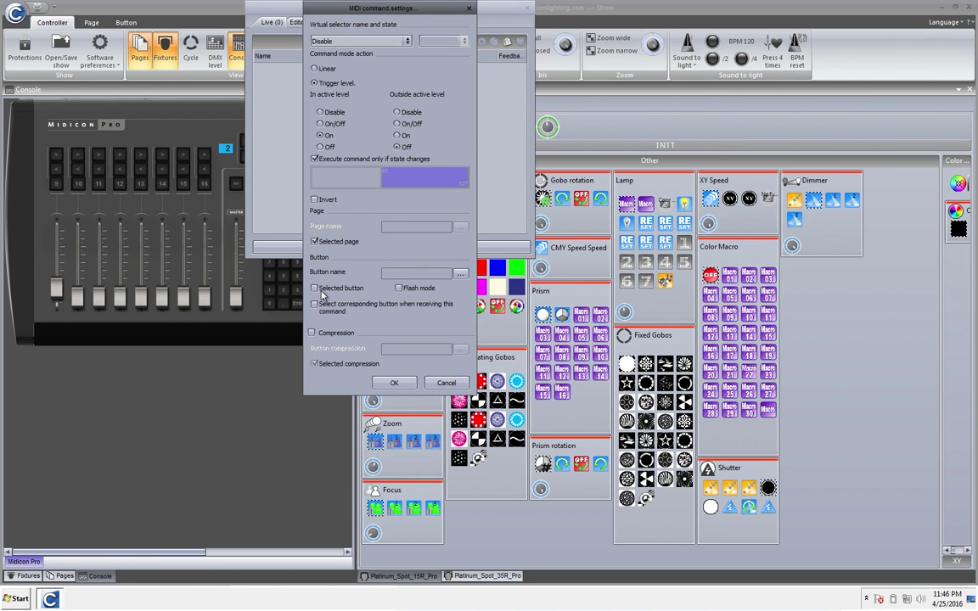
{"action": "left_click", "coordinate": [459, 275]}
{"action": "mouse_move", "coordinate": [548, 543]}
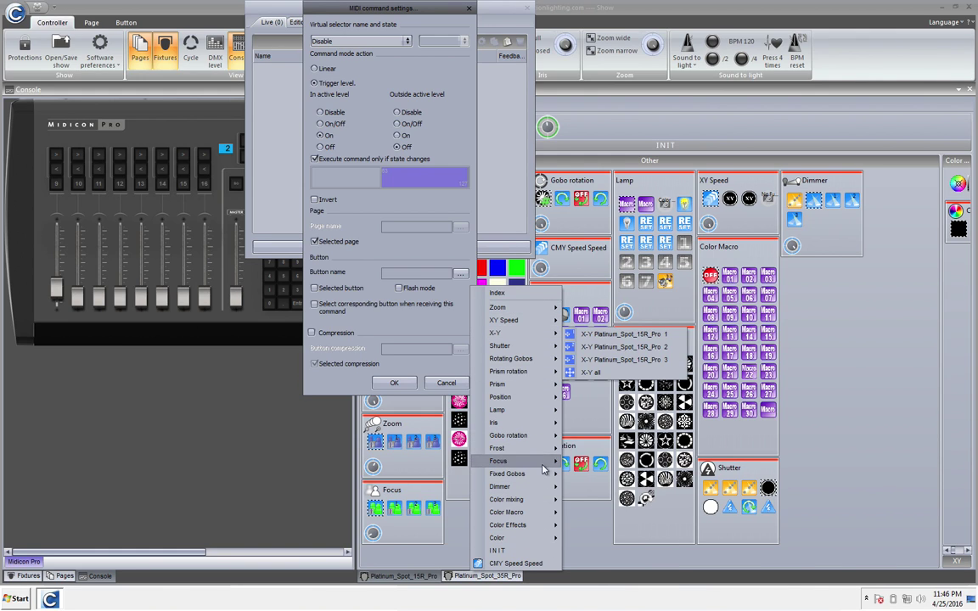
{"action": "mouse_move", "coordinate": [535, 486]}
{"action": "left_click", "coordinate": [616, 499]}
{"action": "left_click", "coordinate": [336, 311]}
{"action": "left_click", "coordinate": [394, 383]}
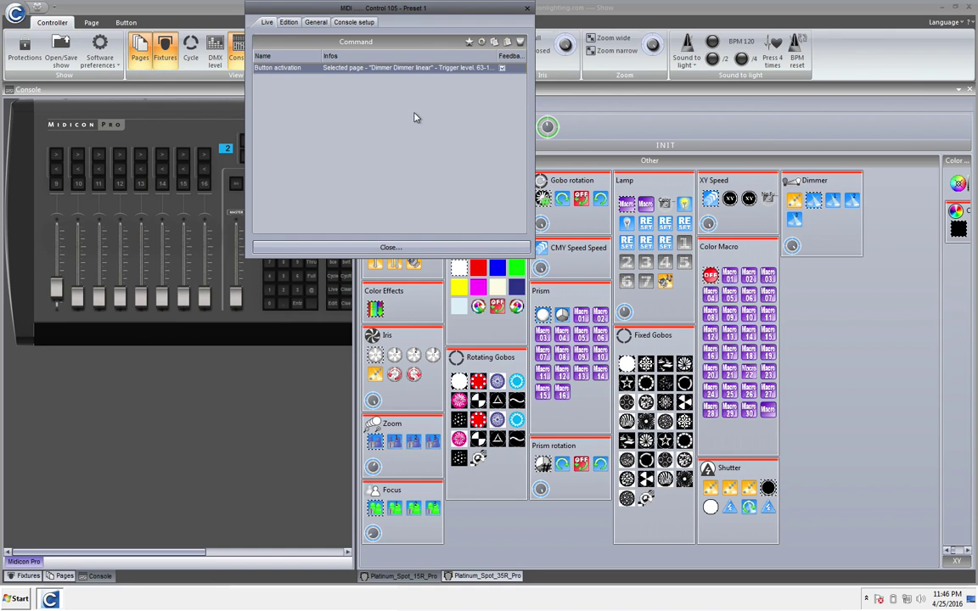
- Reuse the live button activation command on the lower arrow button above fader 10 and retarget it to Zoom Zoom linear
{"action": "left_click", "coordinate": [79, 172]}
{"action": "left_click", "coordinate": [501, 45]}
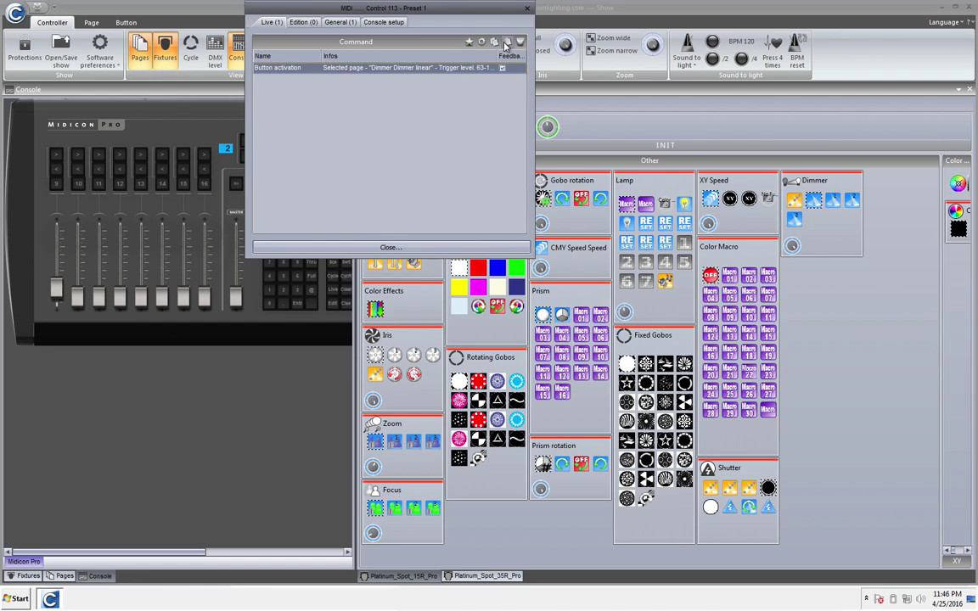
{"action": "double_click", "coordinate": [393, 67]}
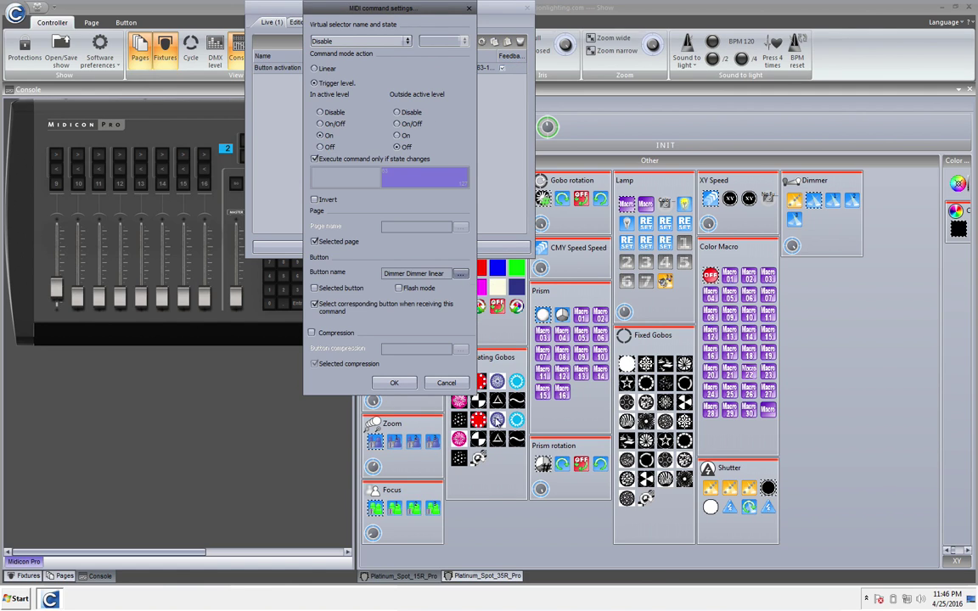
{"action": "left_click", "coordinate": [466, 277]}
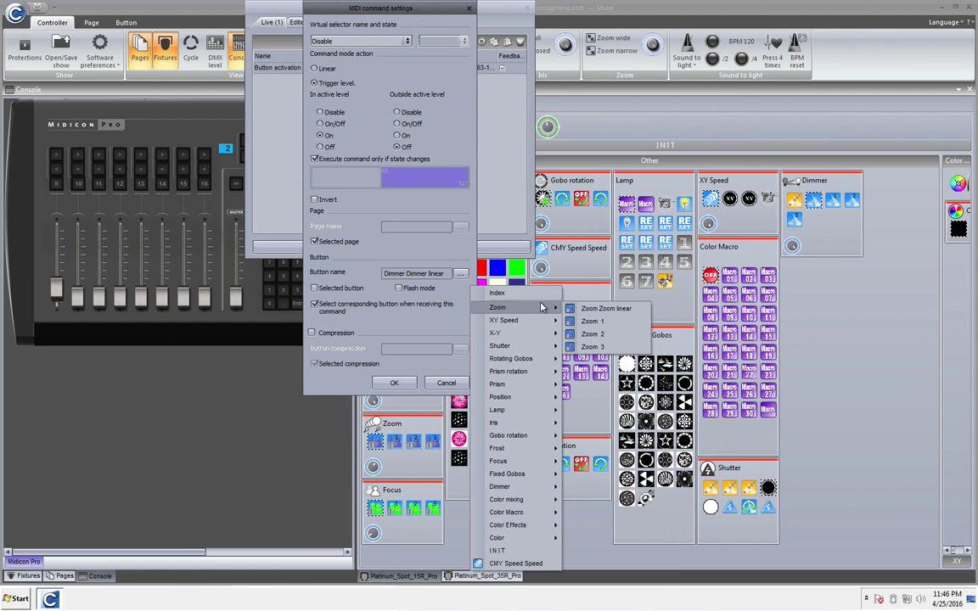
{"action": "left_click", "coordinate": [594, 308]}
{"action": "left_click", "coordinate": [394, 383]}
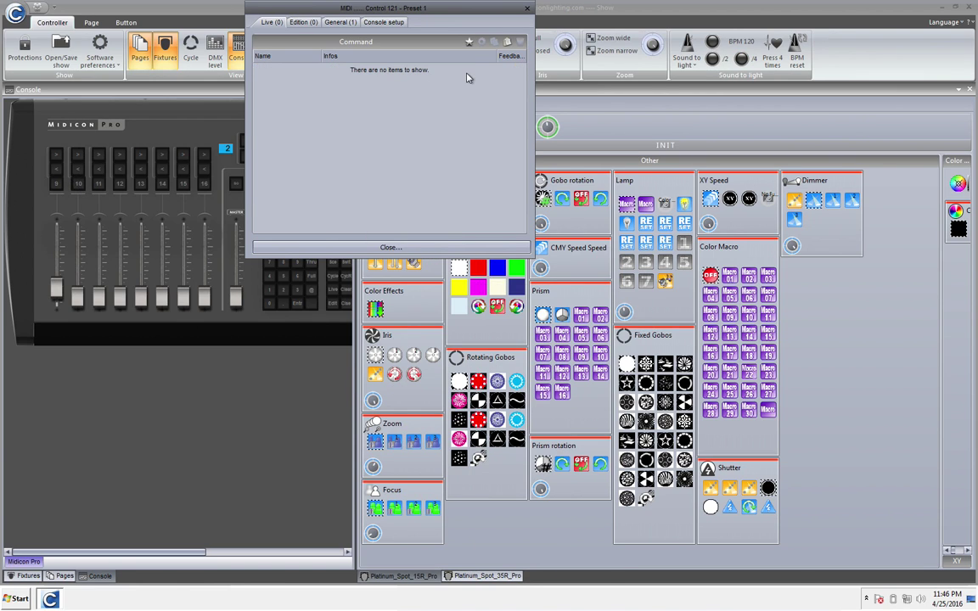
- Reuse the live button activation command on number button 10, retarget it to Focus Focus linear and close the MIDI settings
{"action": "double_click", "coordinate": [356, 67]}
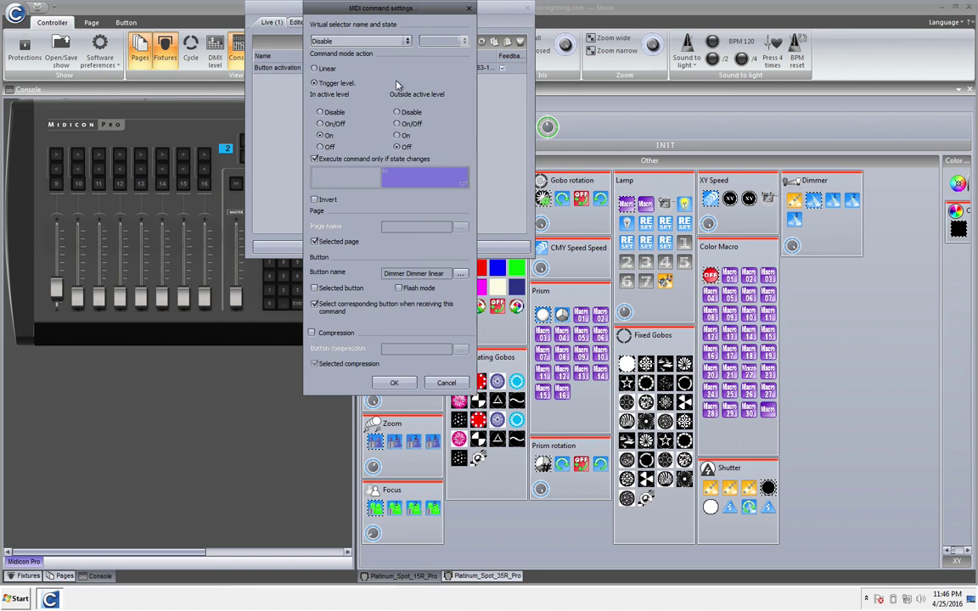
{"action": "left_click", "coordinate": [461, 274]}
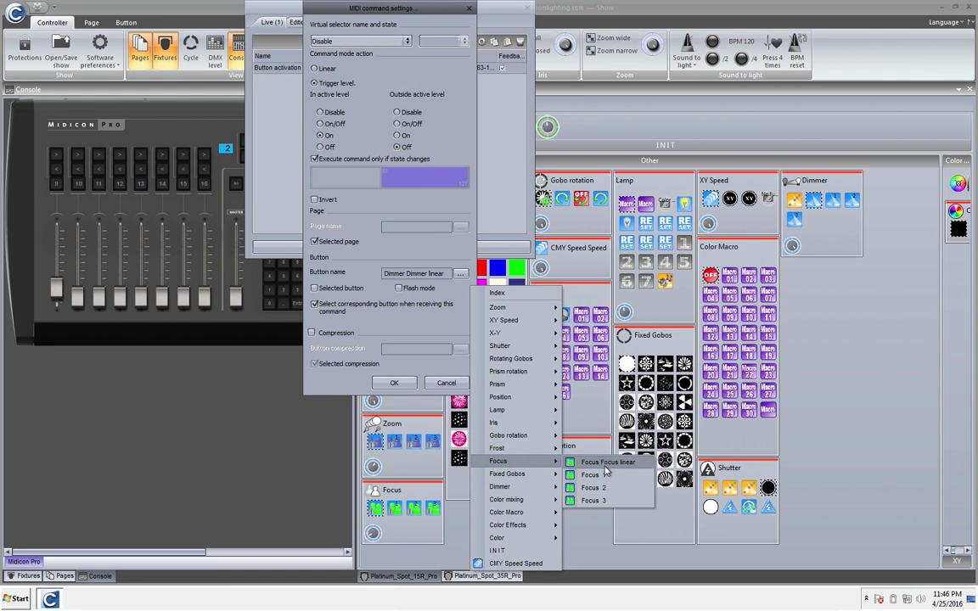
{"action": "left_click", "coordinate": [604, 461]}
{"action": "left_click", "coordinate": [394, 383]}
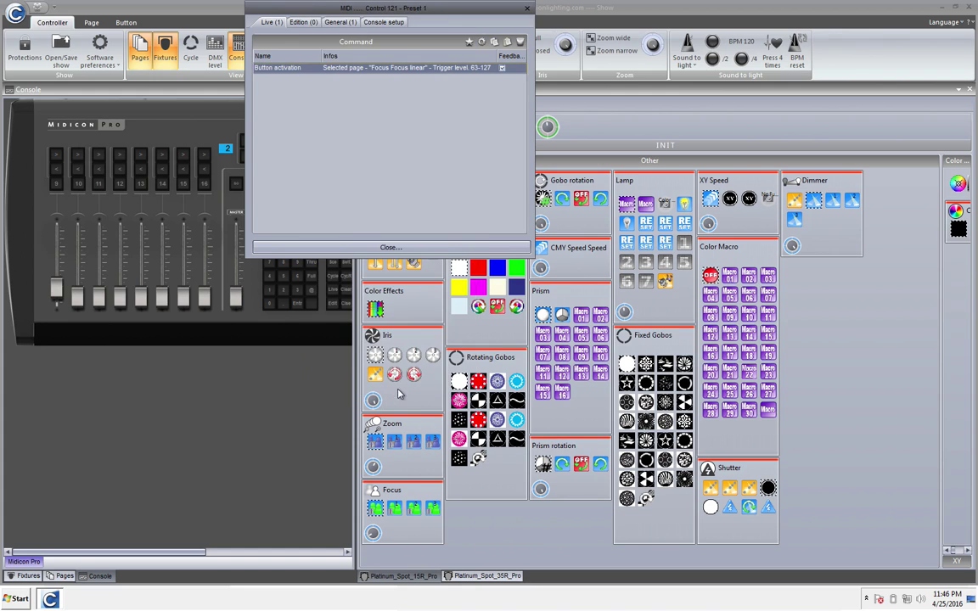
{"action": "left_click", "coordinate": [330, 246]}
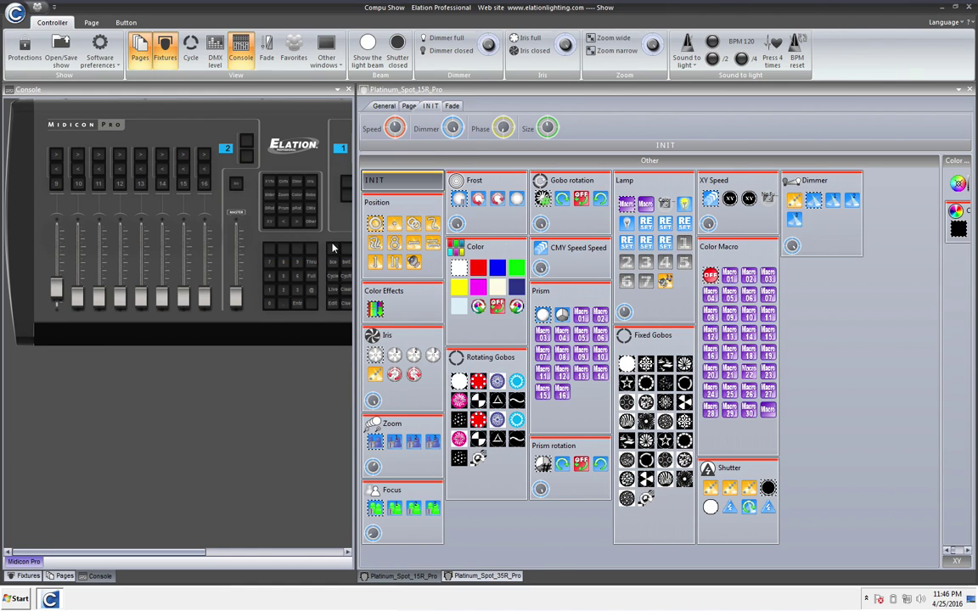
- Test the selector buttons above fader 10 on the console
{"action": "left_click", "coordinate": [78, 170]}
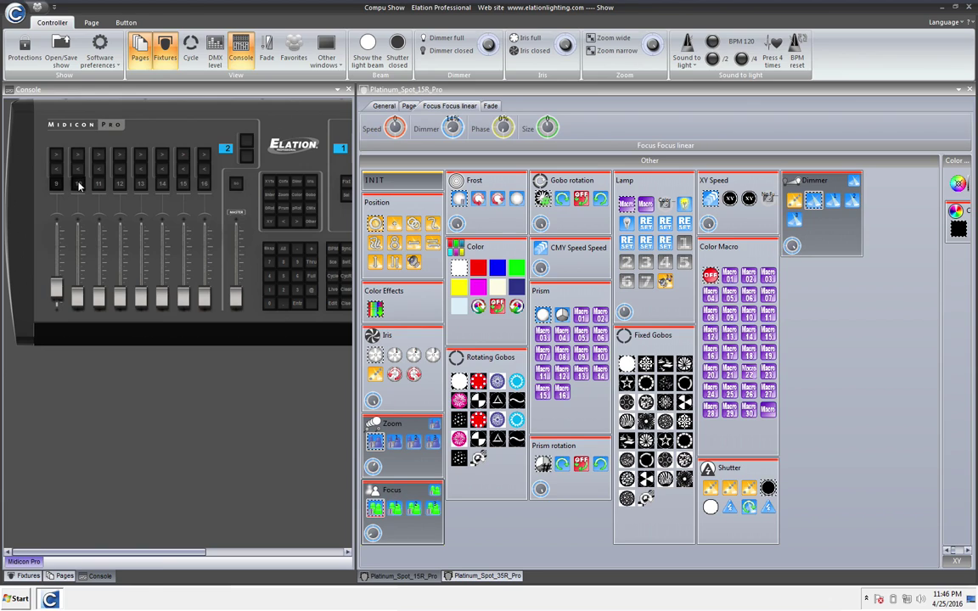
{"action": "left_click", "coordinate": [79, 180]}
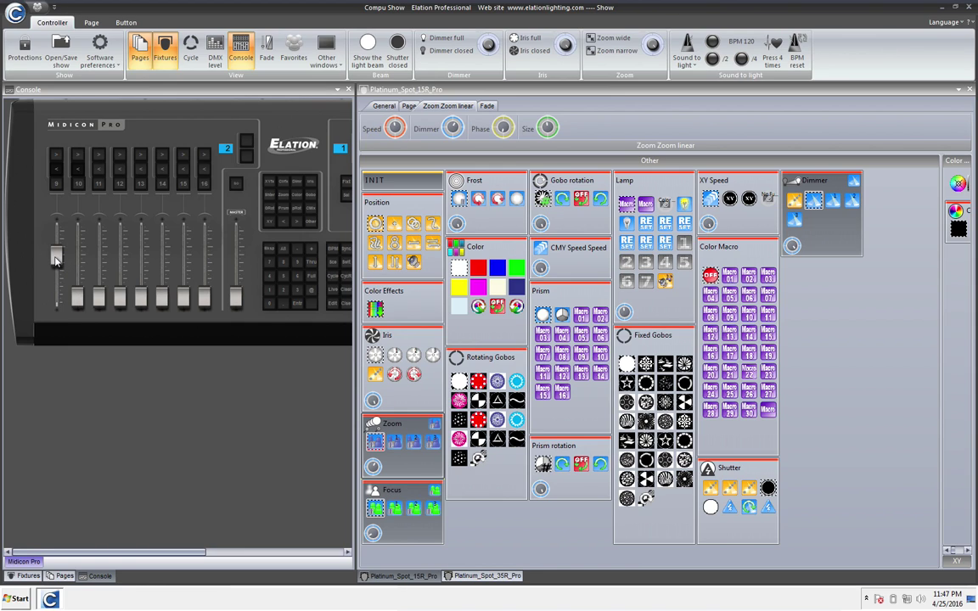
- Delete the MIDI commands assigned to fader 9 and close its MIDI settings
{"action": "right_click", "coordinate": [56, 261]}
{"action": "left_click_drag", "start_coordinate": [456, 70], "coordinate": [457, 88]}
{"action": "left_click", "coordinate": [521, 42]}
{"action": "left_click", "coordinate": [373, 157]}
{"action": "left_click", "coordinate": [259, 247]}
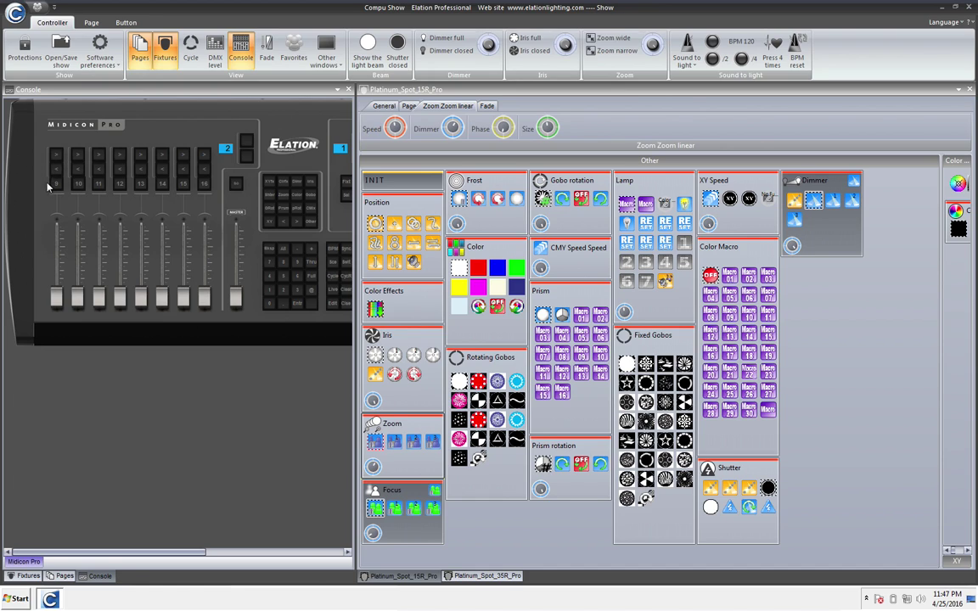
- Open the MIDI settings of fader 10 and add a live-mode Button DIMMER function command
{"action": "right_click", "coordinate": [78, 297]}
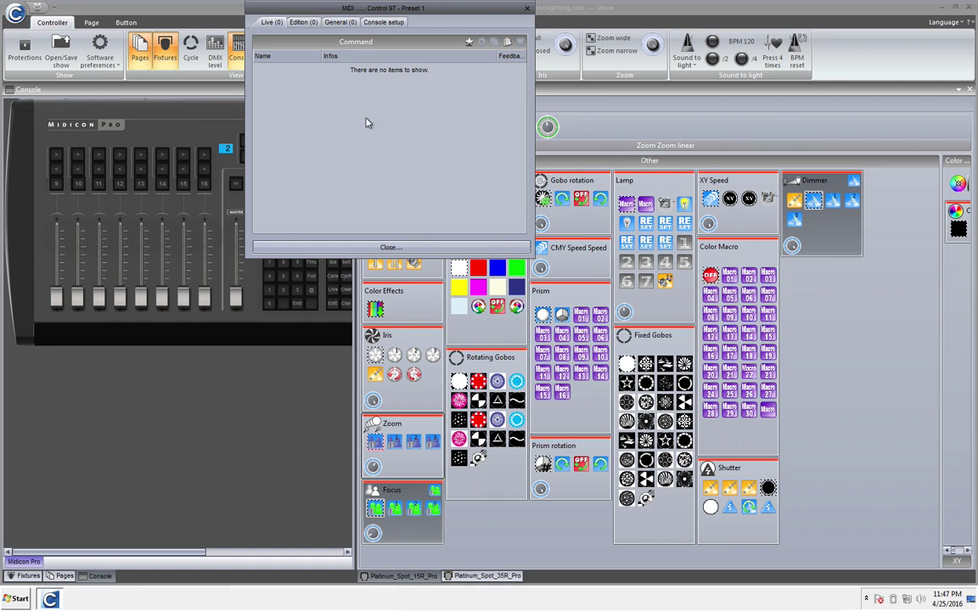
{"action": "left_click", "coordinate": [471, 46]}
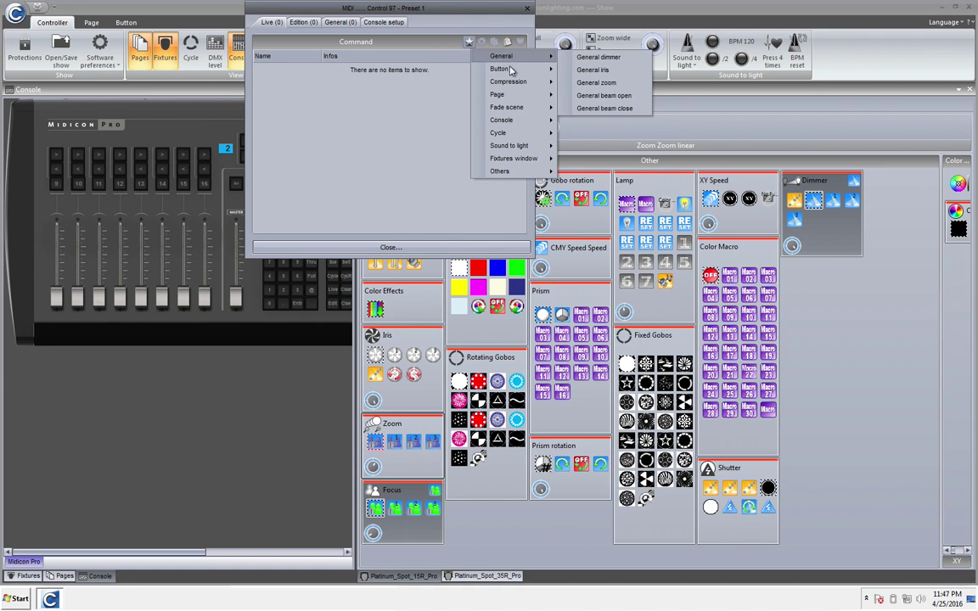
{"action": "mouse_move", "coordinate": [509, 70]}
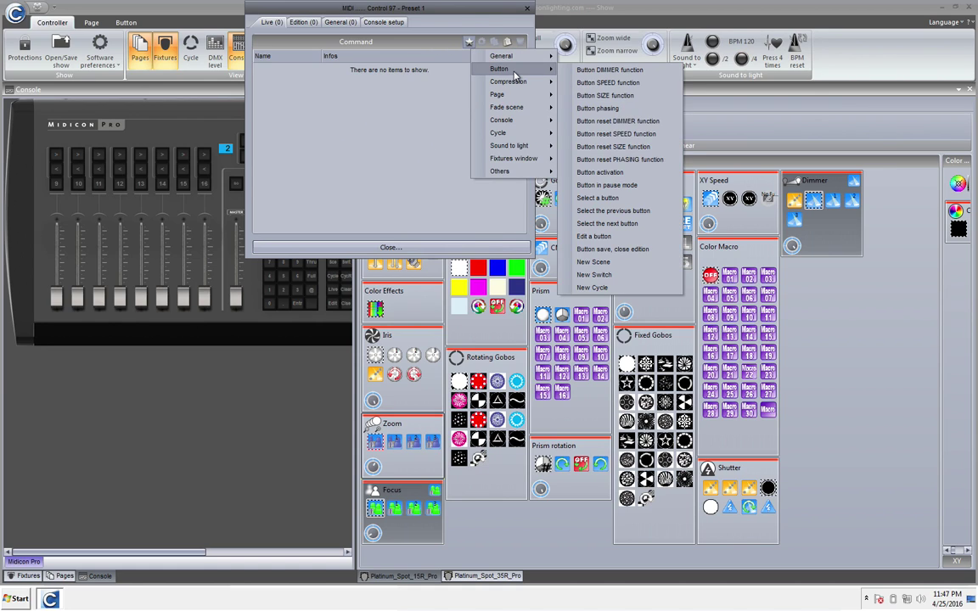
{"action": "left_click", "coordinate": [618, 70]}
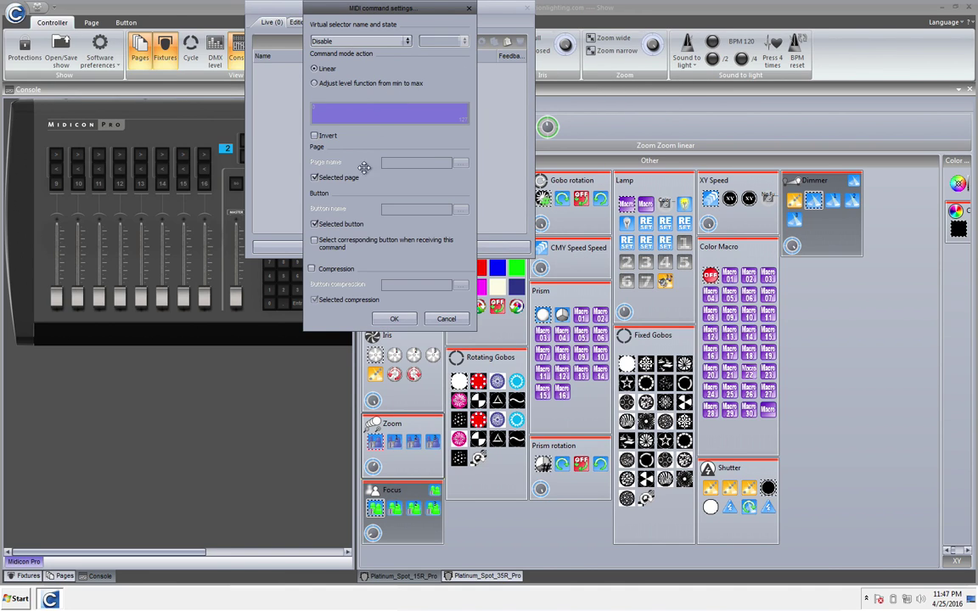
- Assign the fader command to the Dimmer Dimmer linear button instead of the selected button
{"action": "left_click", "coordinate": [339, 226]}
{"action": "left_click", "coordinate": [459, 210]}
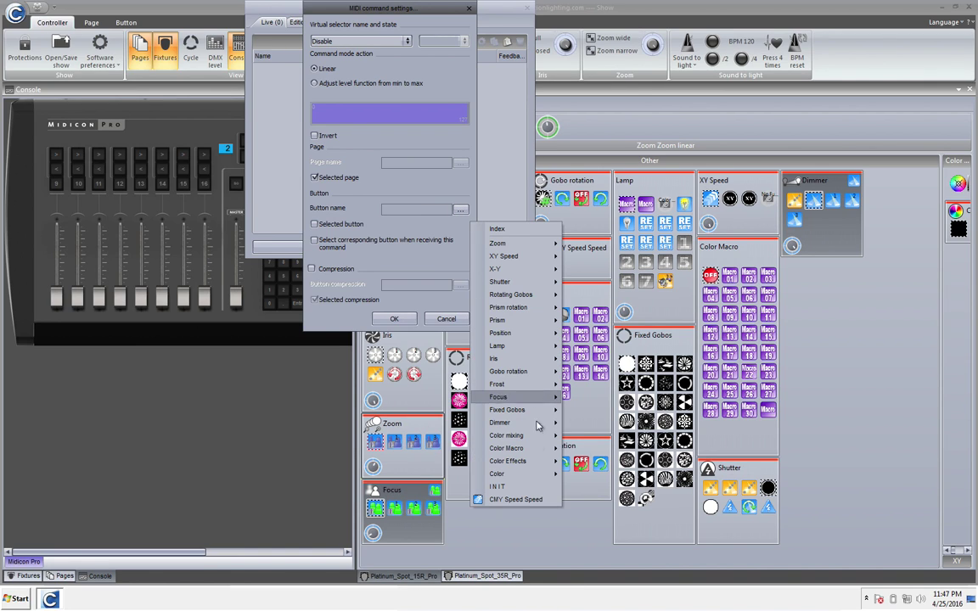
{"action": "mouse_move", "coordinate": [533, 424]}
{"action": "left_click", "coordinate": [599, 423]}
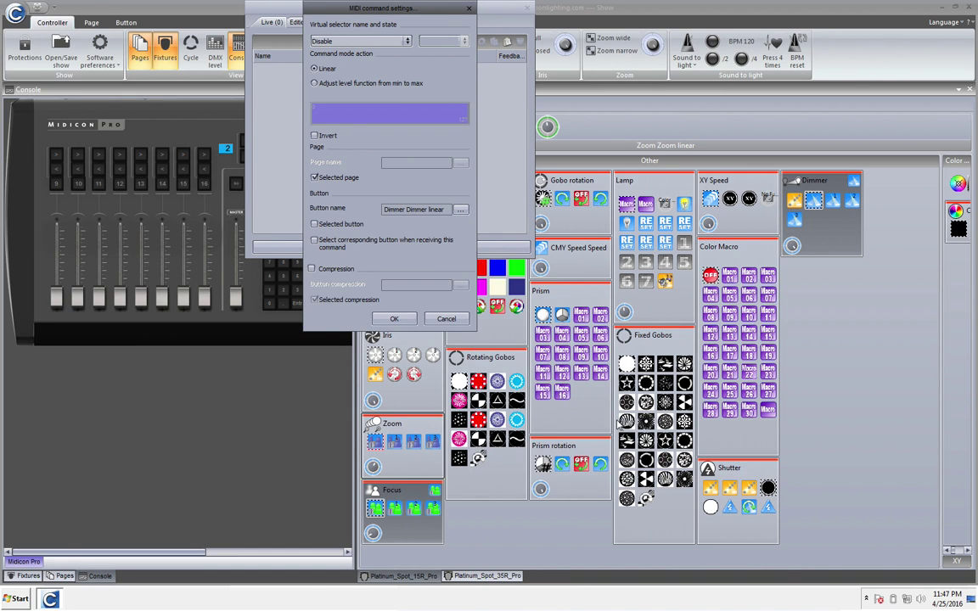
{"action": "left_click", "coordinate": [391, 325]}
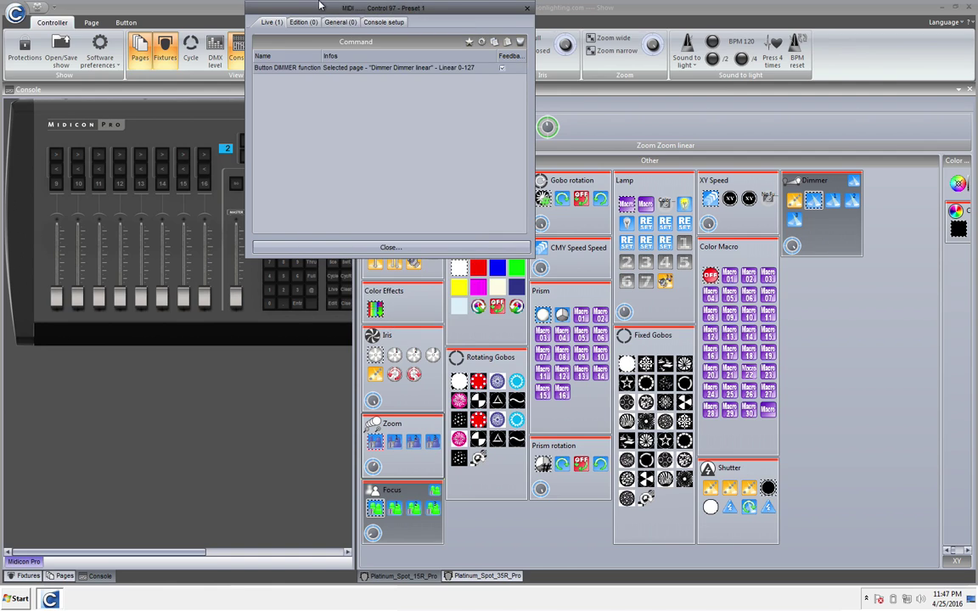
- Tie fader 10's Dimmer Dimmer linear command to state 1 of the Busk Control virtual selector
{"action": "double_click", "coordinate": [335, 68]}
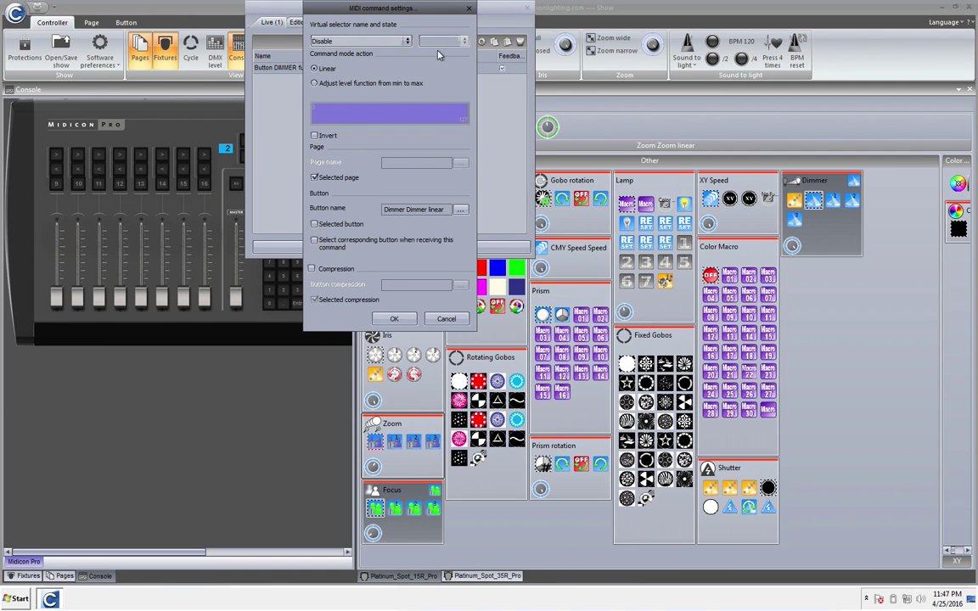
{"action": "left_click", "coordinate": [353, 41]}
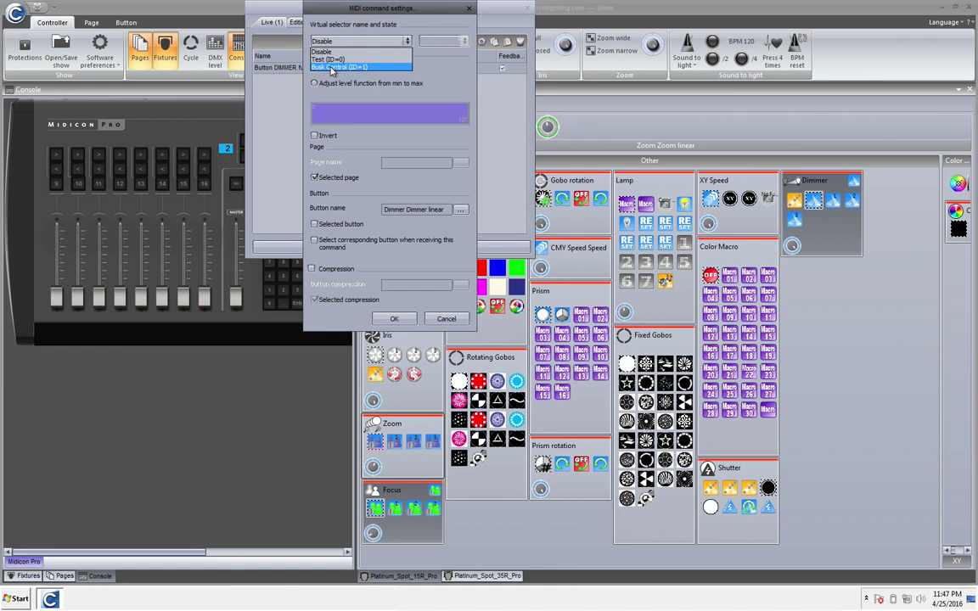
{"action": "left_click", "coordinate": [332, 68]}
{"action": "left_click", "coordinate": [463, 42]}
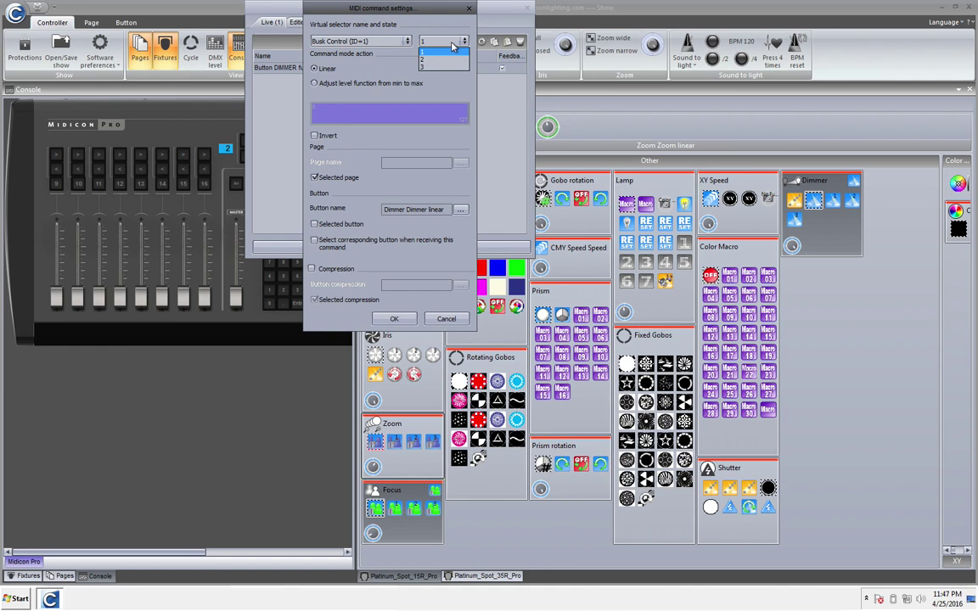
{"action": "left_click", "coordinate": [451, 51]}
{"action": "left_click", "coordinate": [394, 319]}
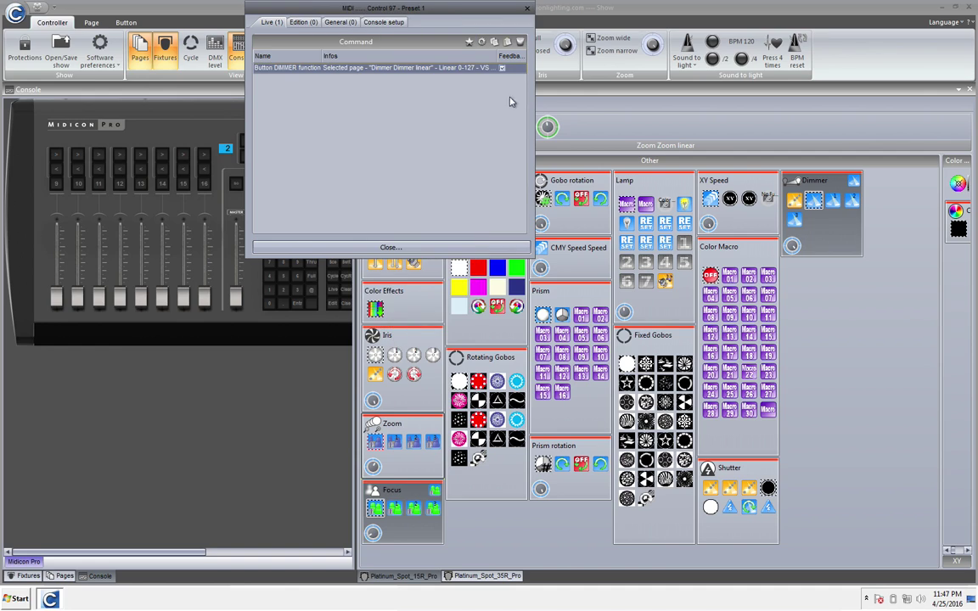
- Duplicate fader 10's Dimmer Dimmer linear command and retarget the copy to the Zoom Zoom linear button at Busk Control state 2
{"action": "left_click", "coordinate": [496, 42]}
{"action": "left_click", "coordinate": [508, 43]}
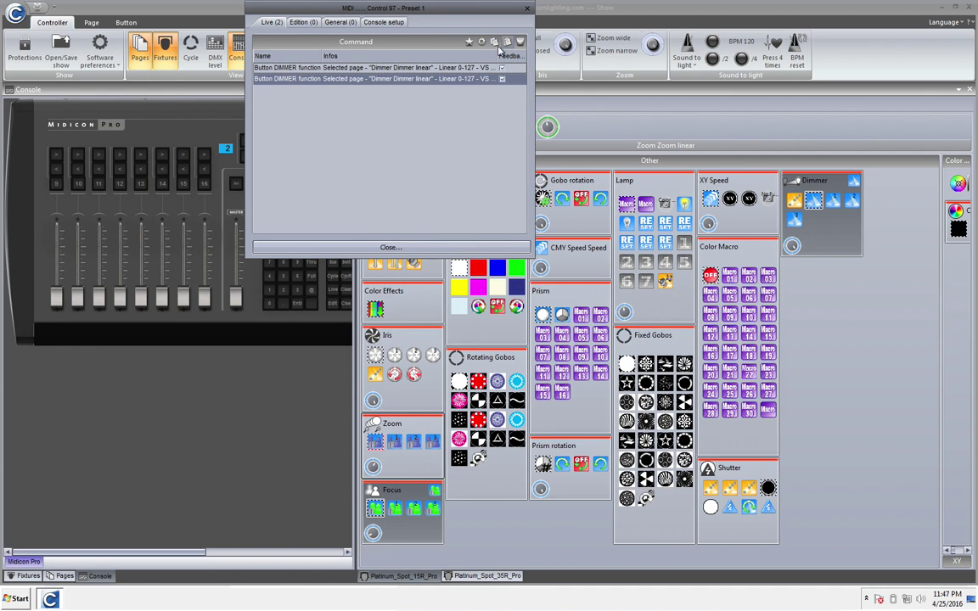
{"action": "double_click", "coordinate": [437, 79]}
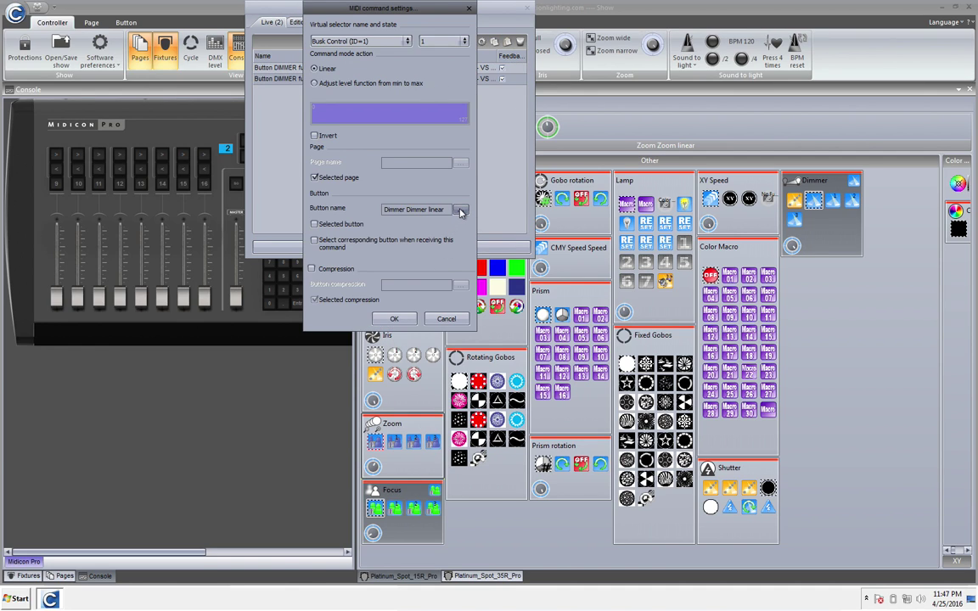
{"action": "left_click", "coordinate": [460, 212]}
{"action": "mouse_move", "coordinate": [522, 245]}
{"action": "left_click", "coordinate": [598, 248]}
{"action": "left_click", "coordinate": [445, 42]}
{"action": "left_click", "coordinate": [400, 58]}
{"action": "left_click", "coordinate": [392, 318]}
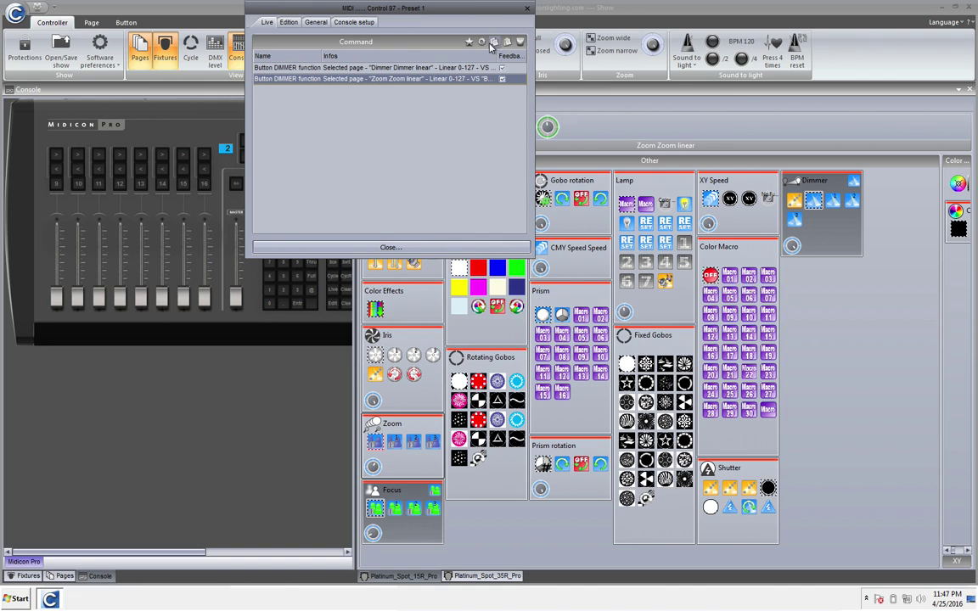
- Duplicate the Zoom command, retarget the copy to Focus Focus linear at Busk Control state 3, and close fader 10's MIDI settings
{"action": "left_click", "coordinate": [508, 44]}
{"action": "left_click", "coordinate": [434, 43]}
{"action": "left_click", "coordinate": [394, 66]}
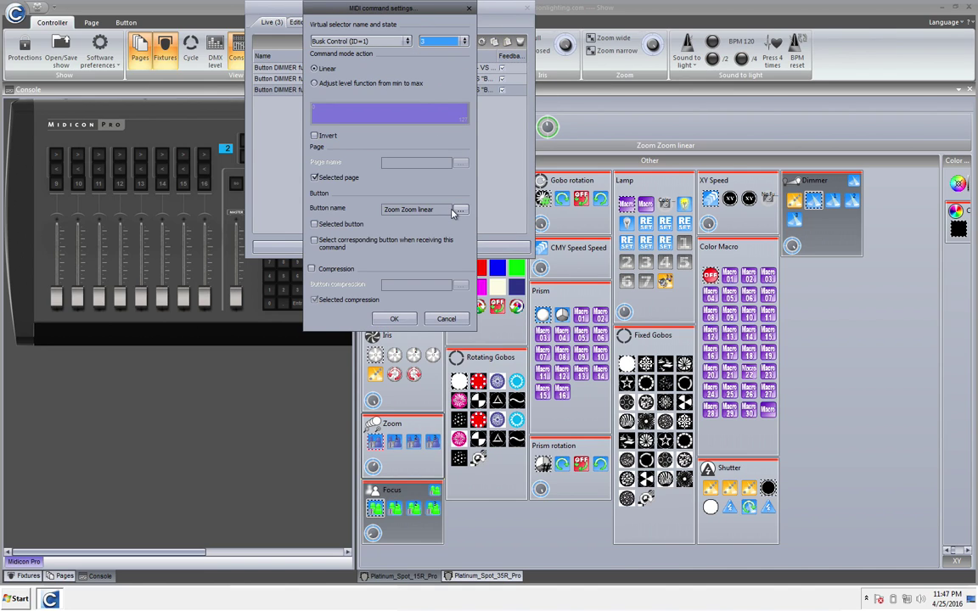
{"action": "left_click", "coordinate": [459, 210]}
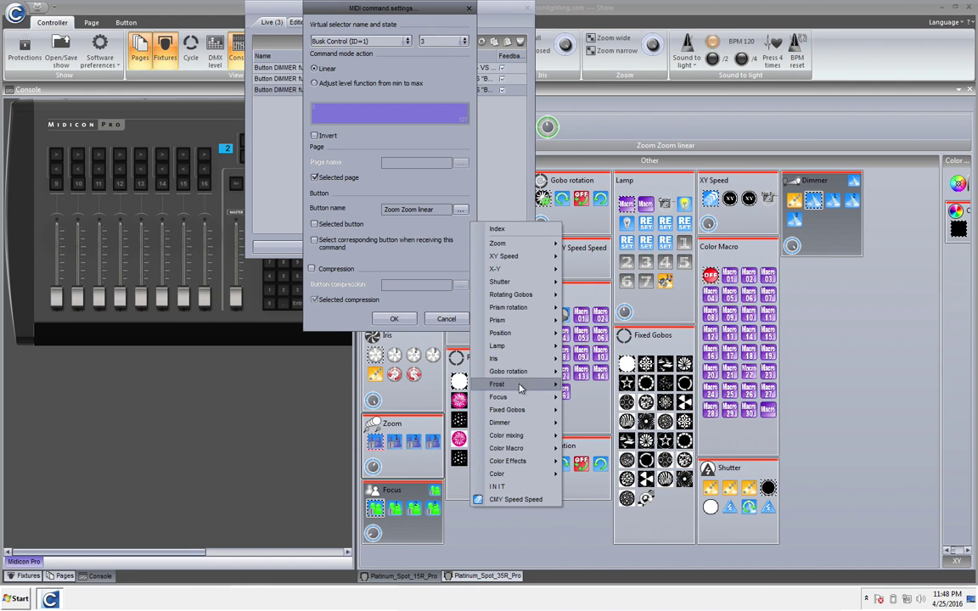
{"action": "mouse_move", "coordinate": [501, 396]}
{"action": "left_click", "coordinate": [594, 397]}
{"action": "left_click", "coordinate": [394, 319]}
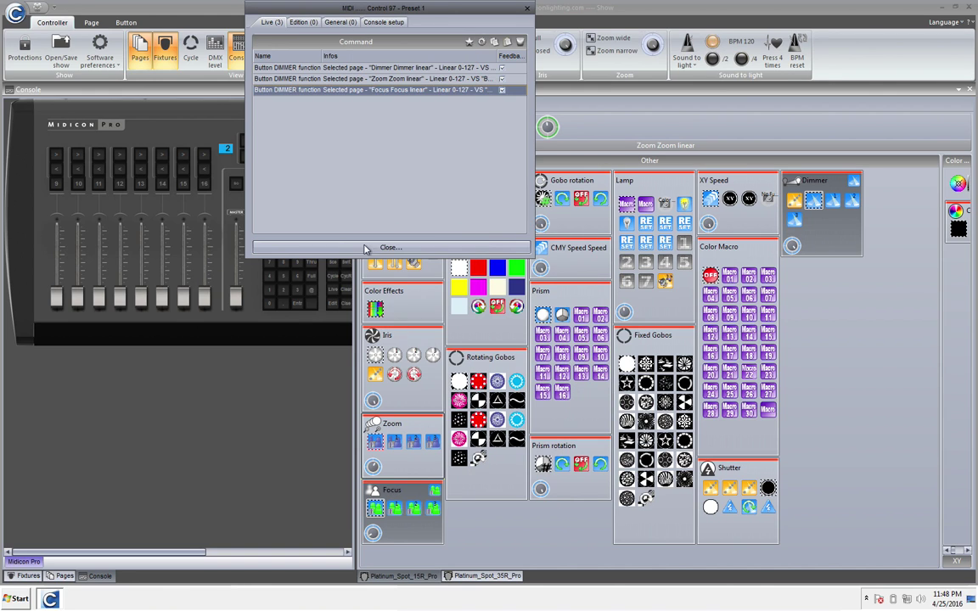
{"action": "left_click", "coordinate": [365, 248]}
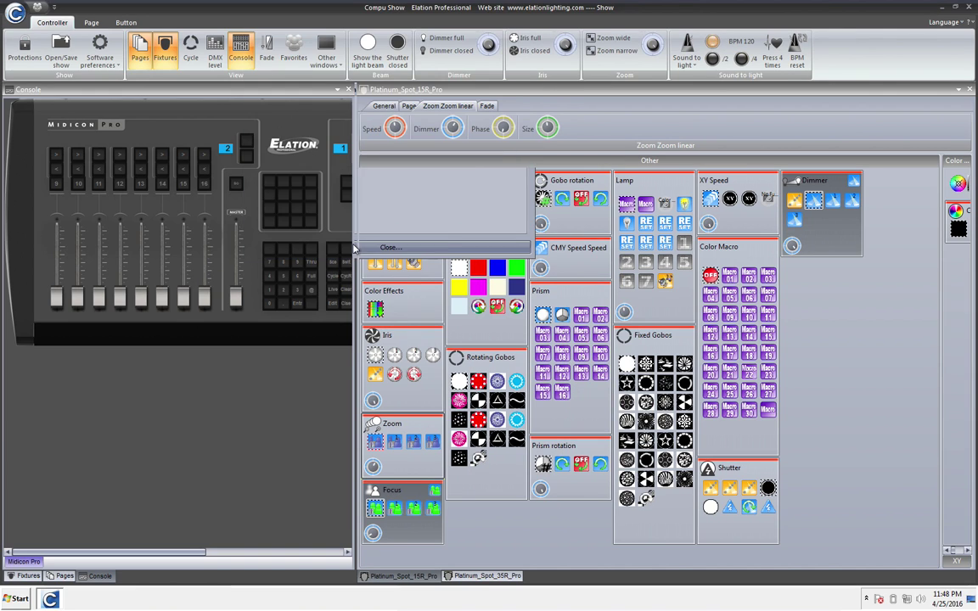
- Raise fader 10 and switch it between its Busk Control states on the Platinum_Spot_15R_Pro page
{"action": "left_click_drag", "start_coordinate": [77, 289], "coordinate": [77, 228]}
{"action": "left_click", "coordinate": [75, 163]}
{"action": "left_click", "coordinate": [77, 158]}
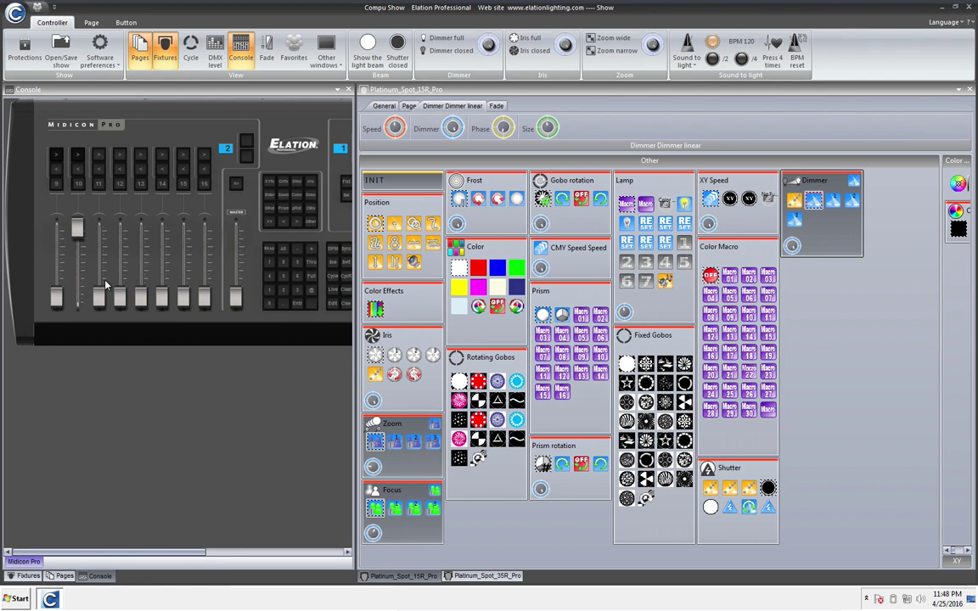
- Test fader 10 on the Platinum_Spot_35R_Pro page by moving it in the dimmer, zoom and focus states
{"action": "left_click", "coordinate": [472, 577]}
{"action": "mouse_move", "coordinate": [77, 227]}
{"action": "left_mouse_down"}
{"action": "mouse_move", "coordinate": [76, 258]}
{"action": "mouse_move", "coordinate": [72, 208]}
{"action": "mouse_move", "coordinate": [79, 266]}
{"action": "mouse_move", "coordinate": [74, 144]}
{"action": "mouse_move", "coordinate": [76, 294]}
{"action": "mouse_move", "coordinate": [73, 236]}
{"action": "left_mouse_up"}
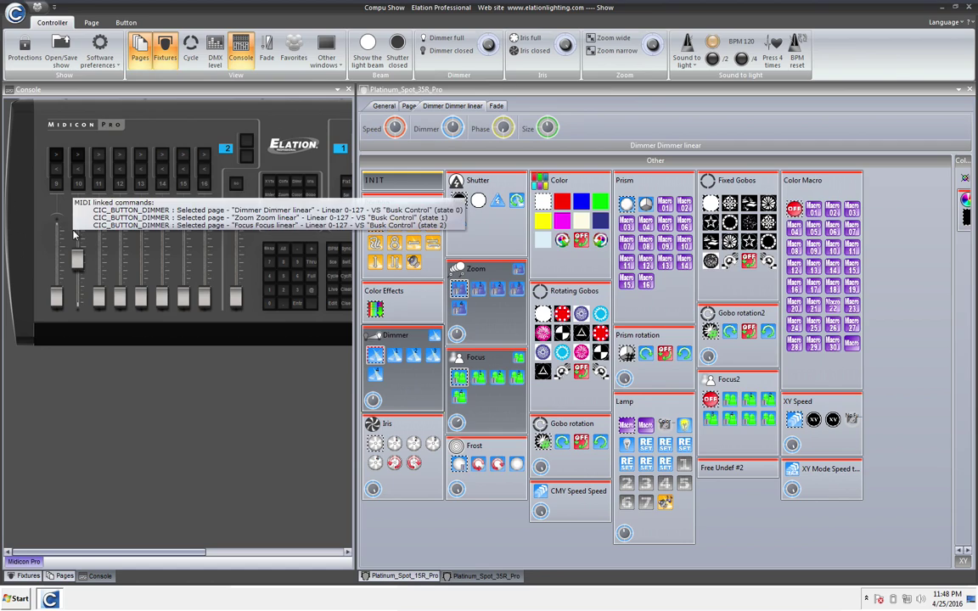
{"action": "left_click_drag", "start_coordinate": [78, 251], "coordinate": [75, 180]}
{"action": "left_click", "coordinate": [76, 172]}
{"action": "left_click_drag", "start_coordinate": [74, 254], "coordinate": [77, 170]}
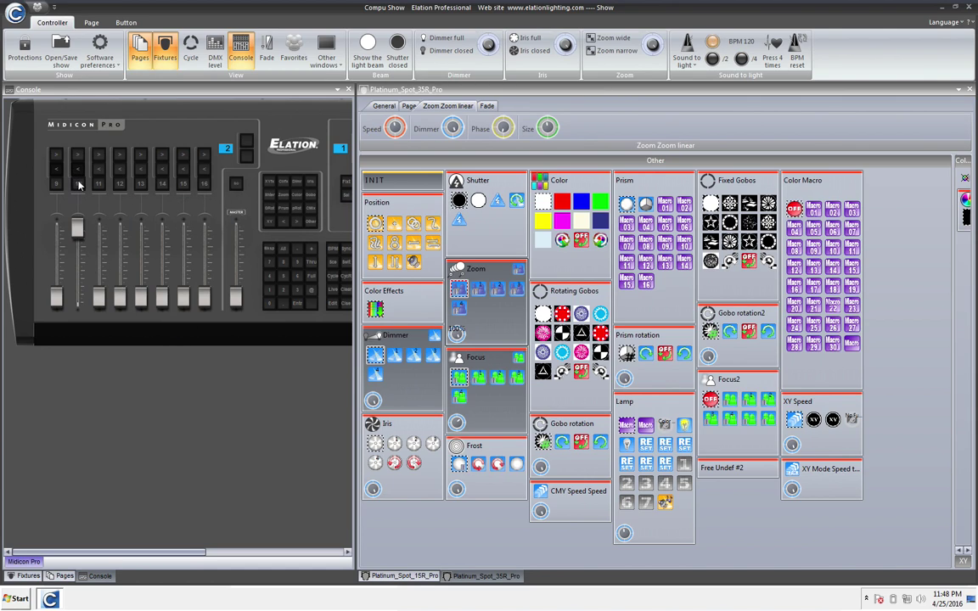
{"action": "left_click_drag", "start_coordinate": [75, 239], "coordinate": [75, 170]}
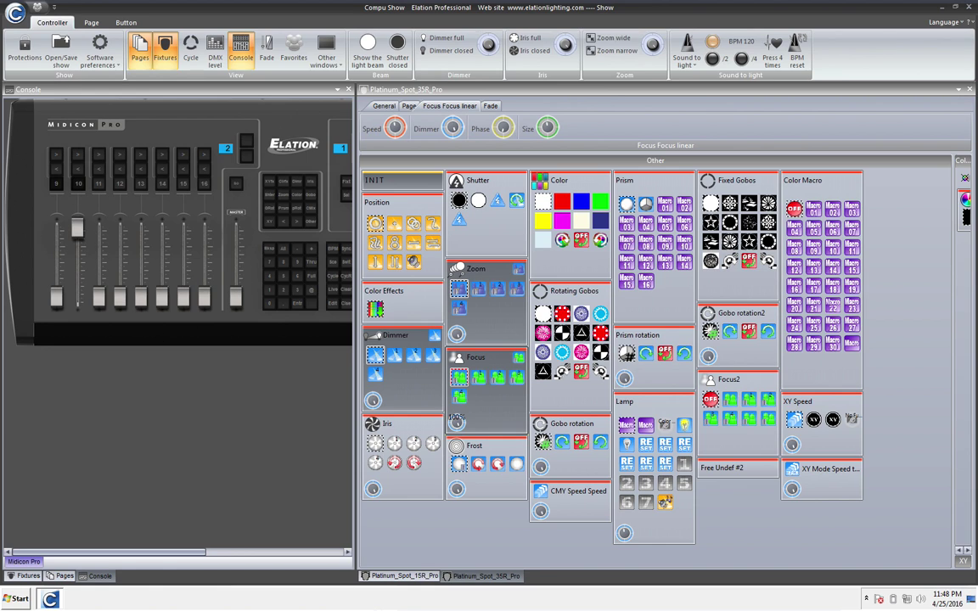
- Retest fader 10 and its selector buttons on the Platinum_Spot_15R_Pro page, lower it fully, and return to the Platinum_Spot_35R_Pro page
{"action": "left_click", "coordinate": [390, 581]}
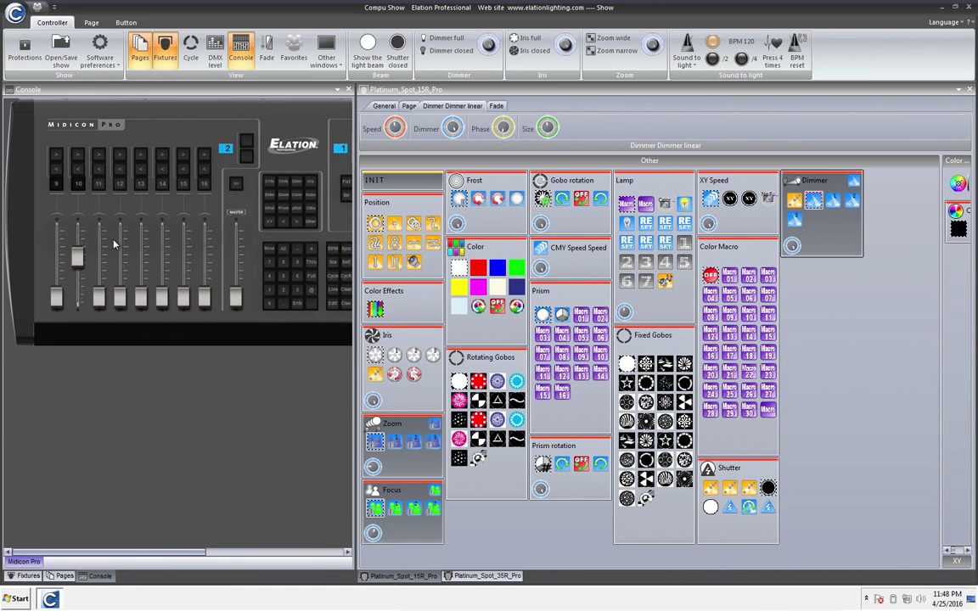
{"action": "left_click_drag", "start_coordinate": [77, 258], "coordinate": [83, 321]}
{"action": "left_click", "coordinate": [77, 173]}
{"action": "left_click", "coordinate": [75, 161]}
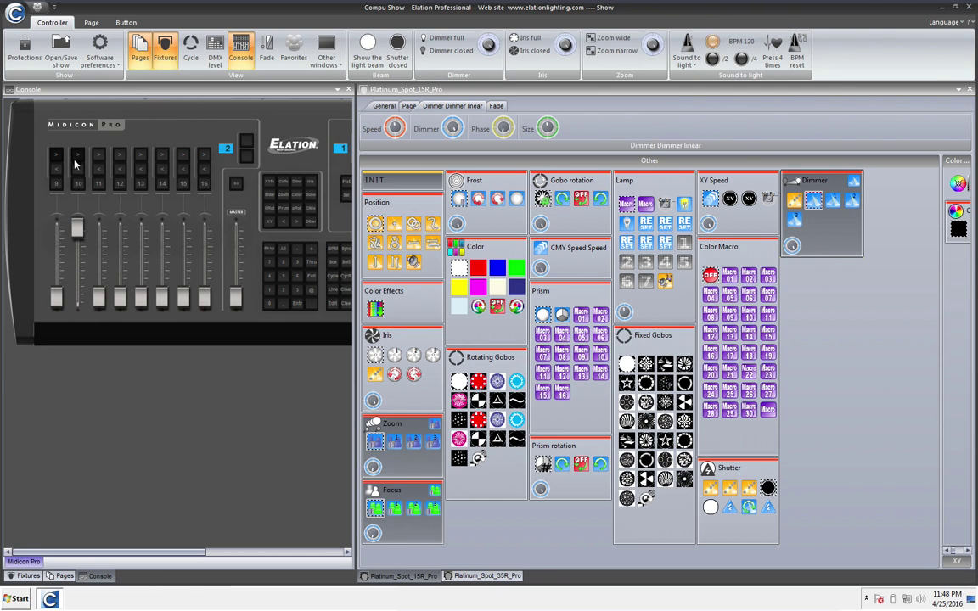
{"action": "left_click_drag", "start_coordinate": [81, 239], "coordinate": [77, 339]}
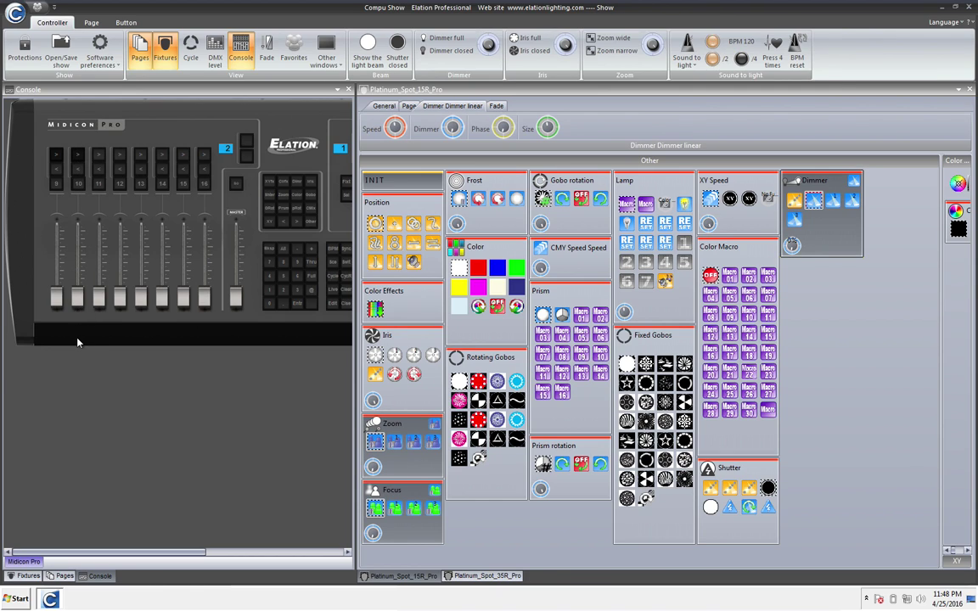
{"action": "left_click", "coordinate": [464, 576]}
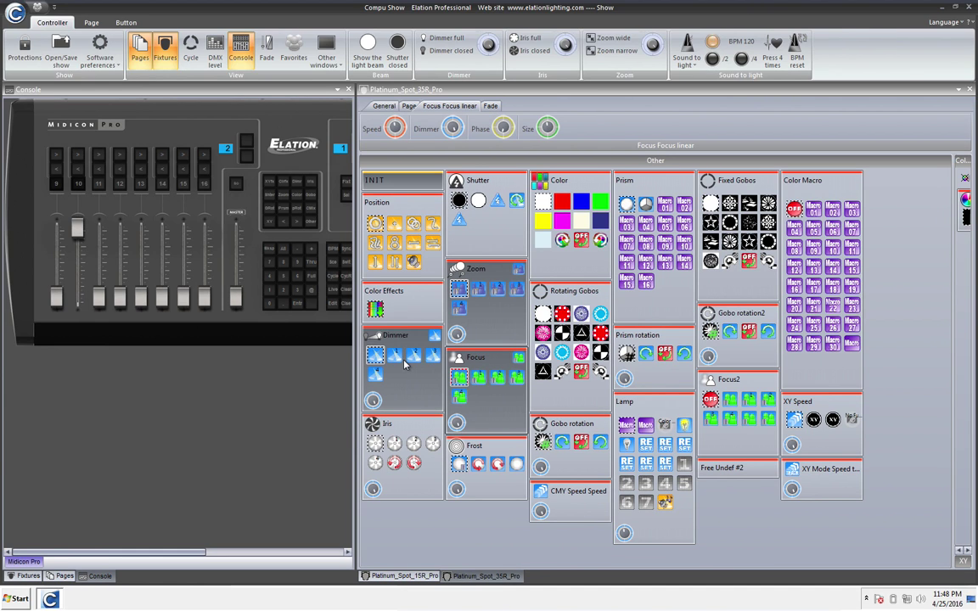